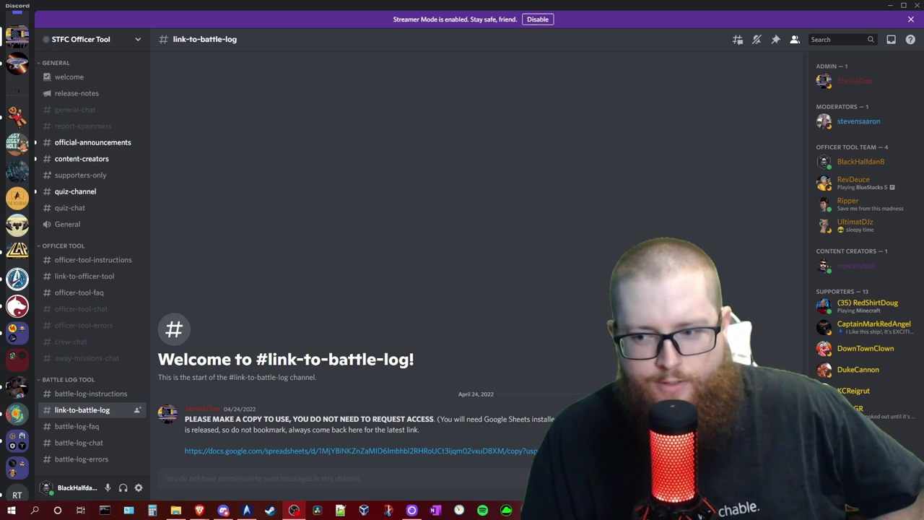
Step: Switch to the STFC Battle Log Tool spreadsheet showing the empty Battle Summary sheet
{"action": "key", "text": "alt+Tab"}
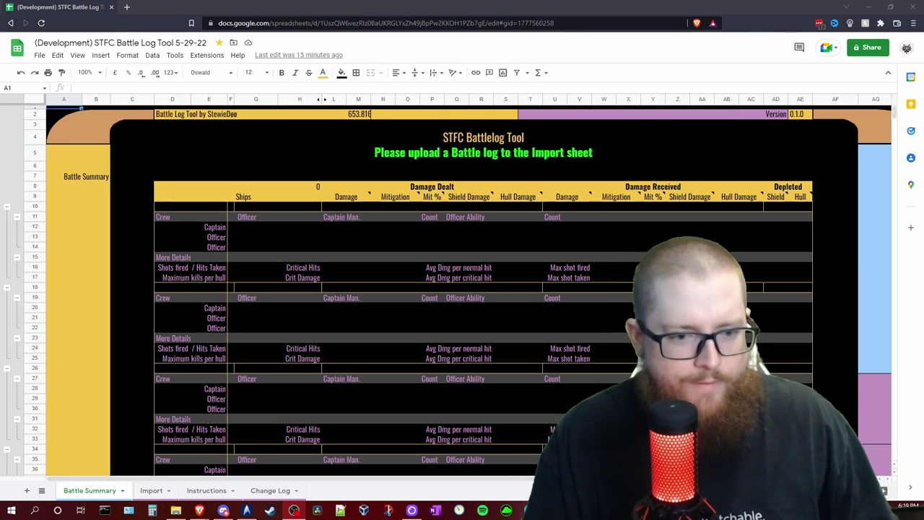
Step: Browse to Google Drive (G:) > My Drive > Star Trek Fleet Command and its Battle Logs folder
{"action": "key", "text": "super+e"}
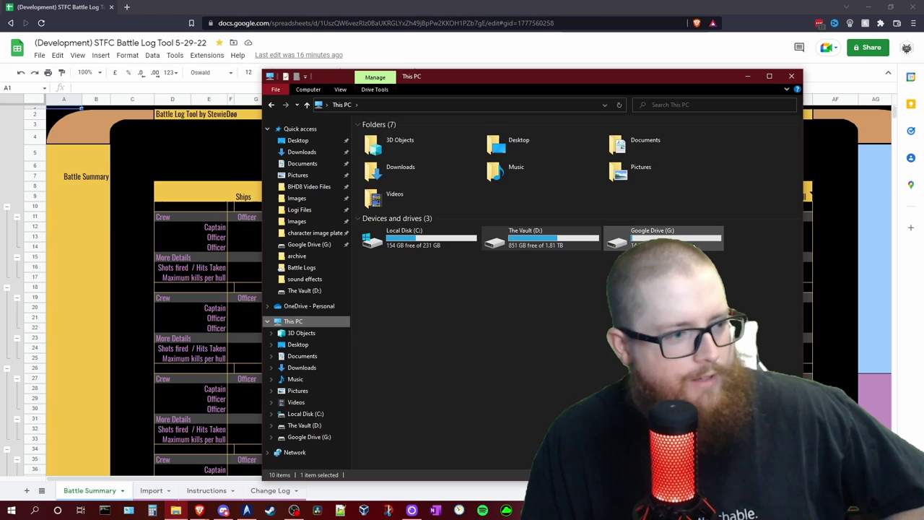
{"action": "double_click", "coordinate": [685, 244]}
{"action": "double_click", "coordinate": [393, 131]}
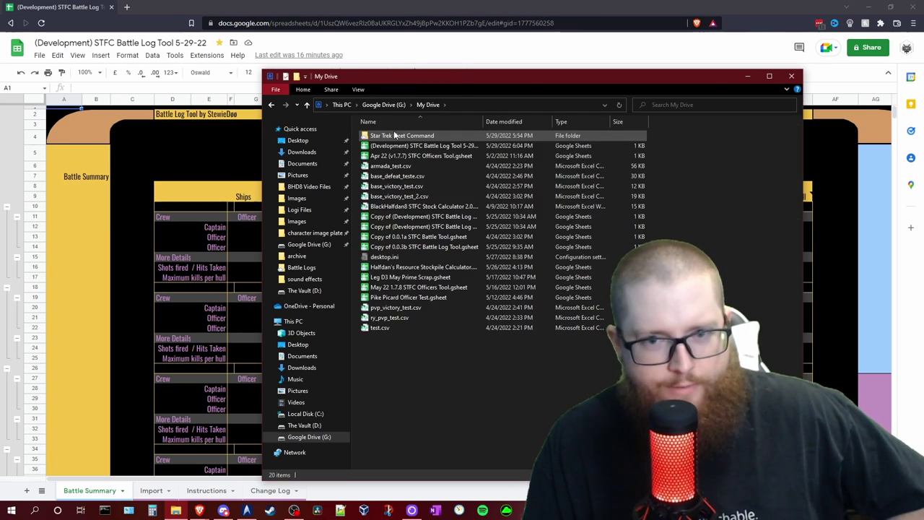
{"action": "double_click", "coordinate": [396, 134]}
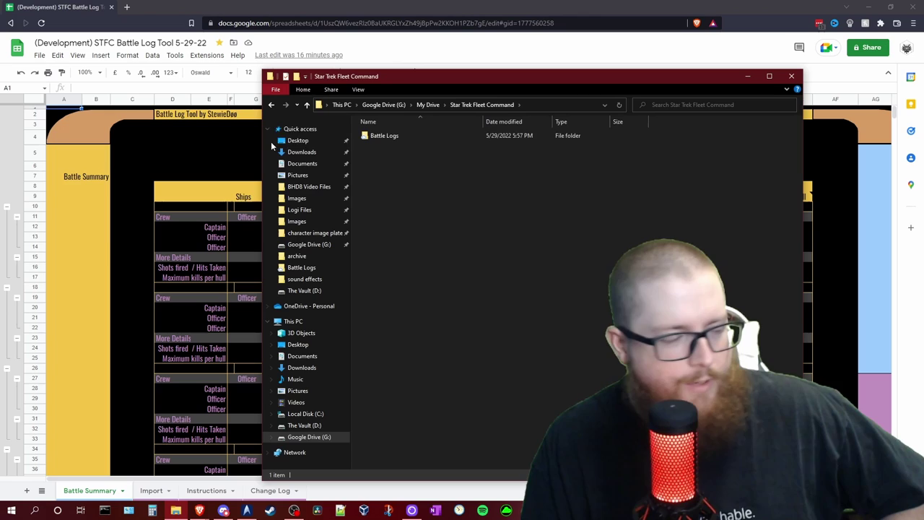
{"action": "right_click", "coordinate": [392, 134]}
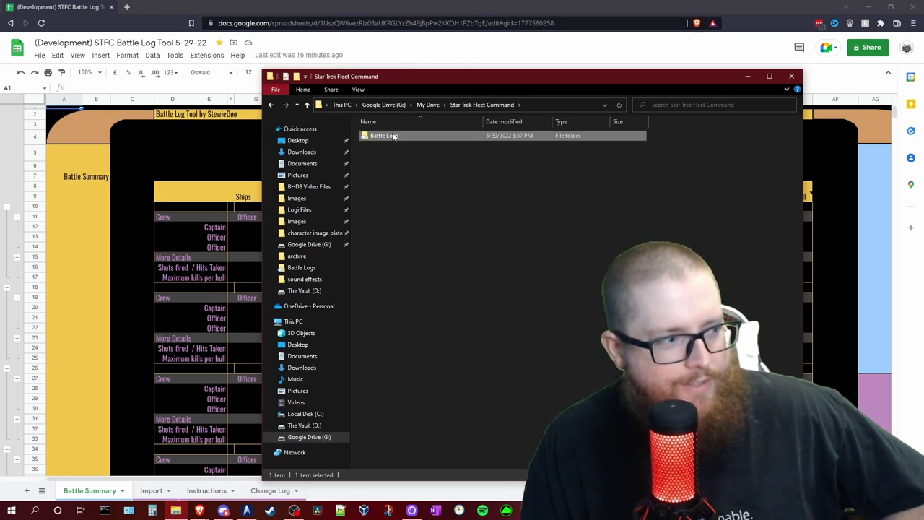
{"action": "right_click", "coordinate": [385, 137]}
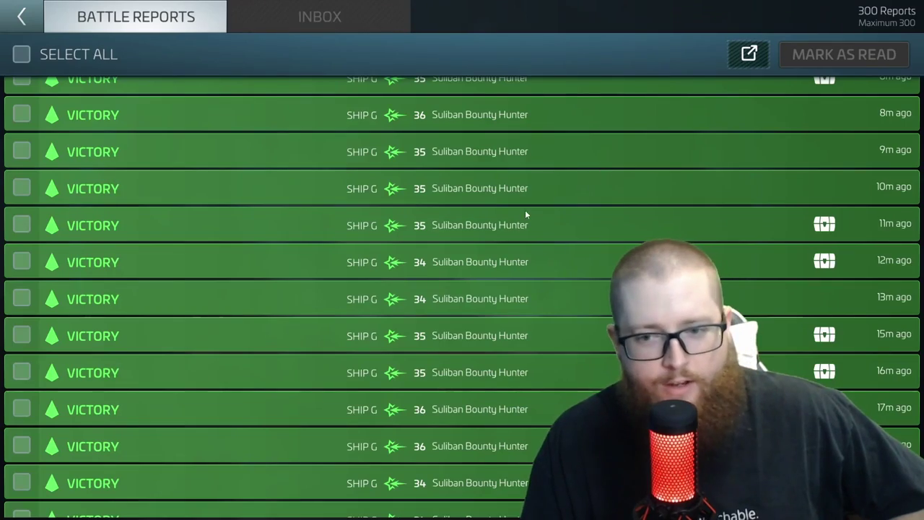
Step: Export the top Suliban Bounty Hunter victory report to Battle Logs as 'disco suliban bounty hunter victory.csv'
{"action": "left_click", "coordinate": [73, 99]}
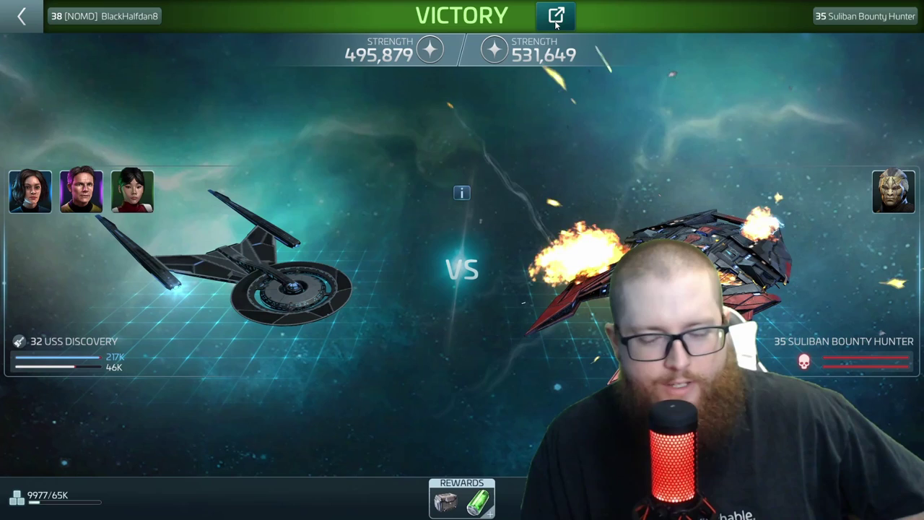
{"action": "left_click", "coordinate": [555, 20]}
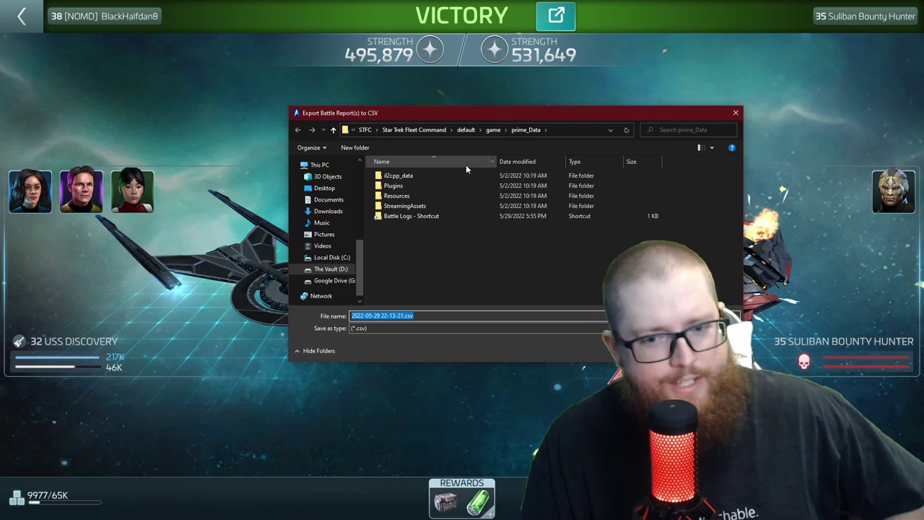
{"action": "right_click", "coordinate": [394, 235]}
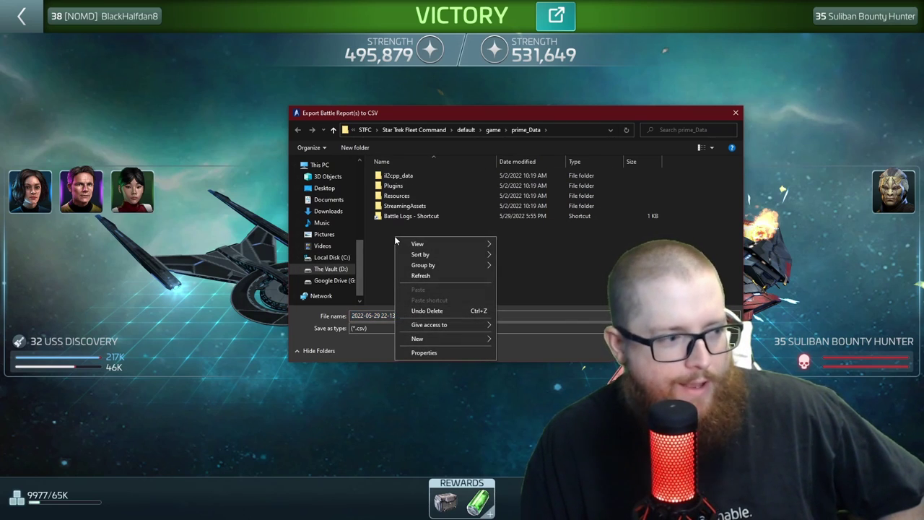
{"action": "right_click", "coordinate": [465, 250]}
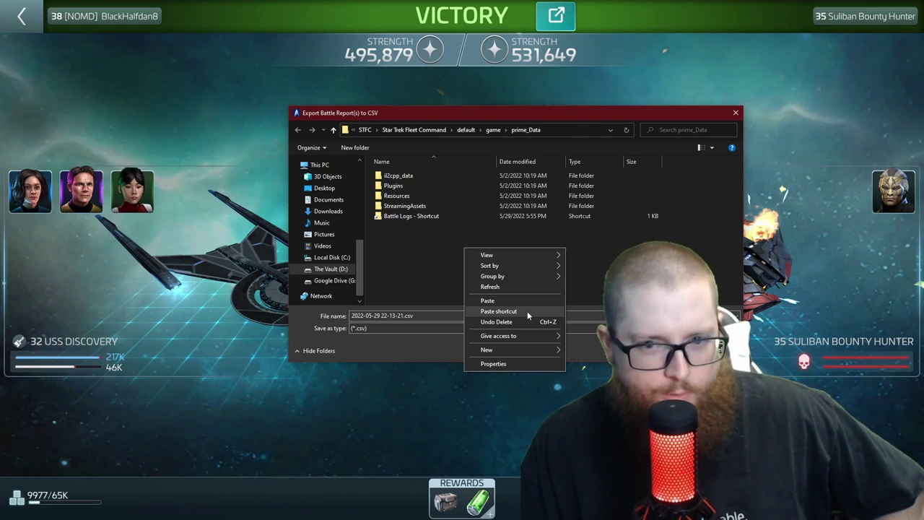
{"action": "left_click", "coordinate": [423, 270]}
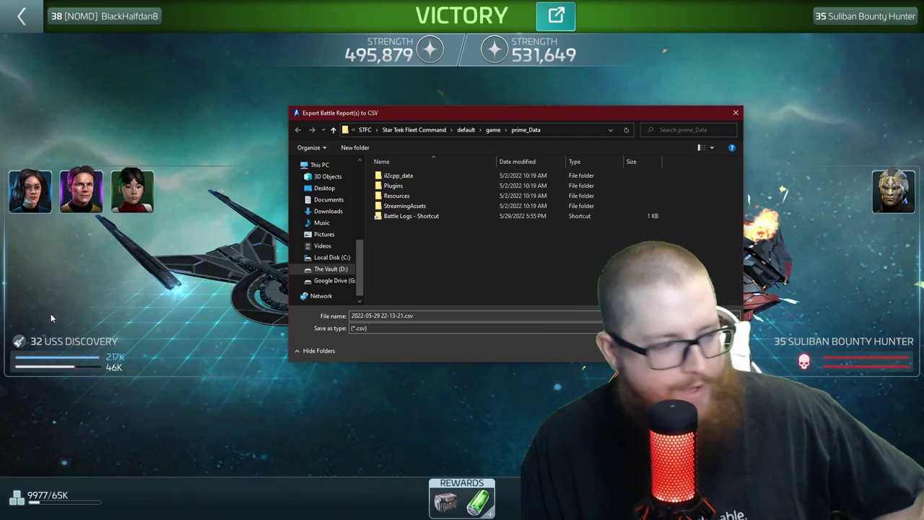
{"action": "double_click", "coordinate": [422, 216]}
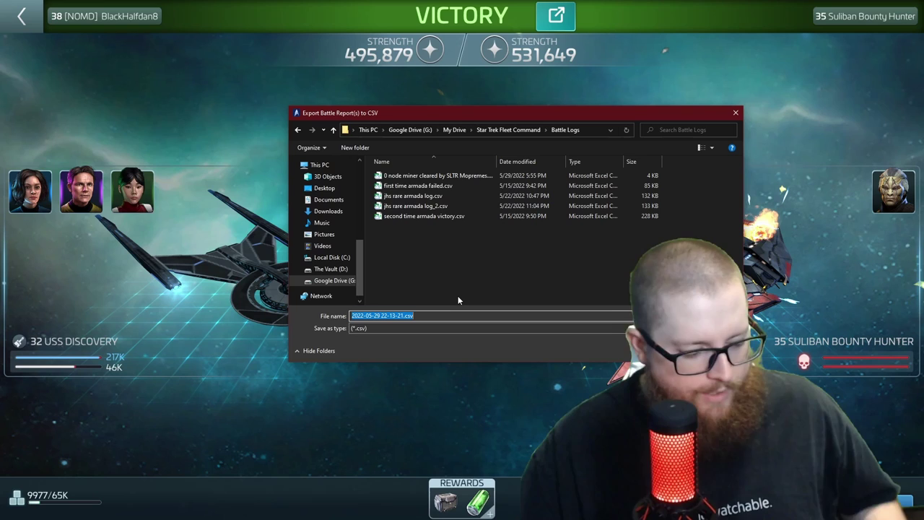
{"action": "type", "text": "dis"}
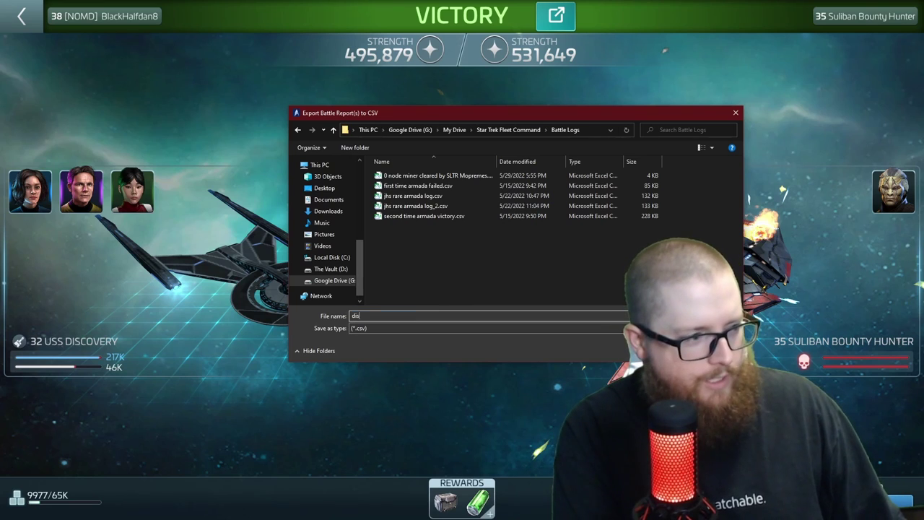
{"action": "type", "text": "co suli"}
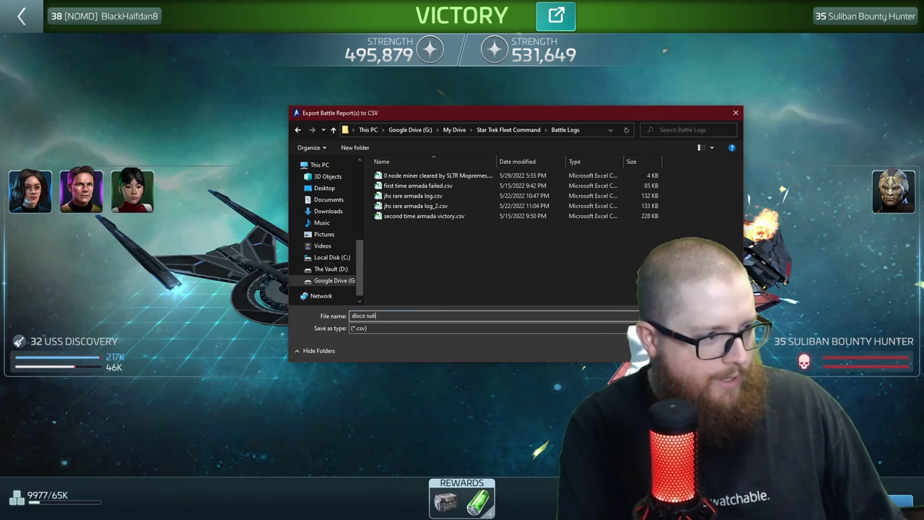
{"action": "type", "text": "ban bounty hunter victory"}
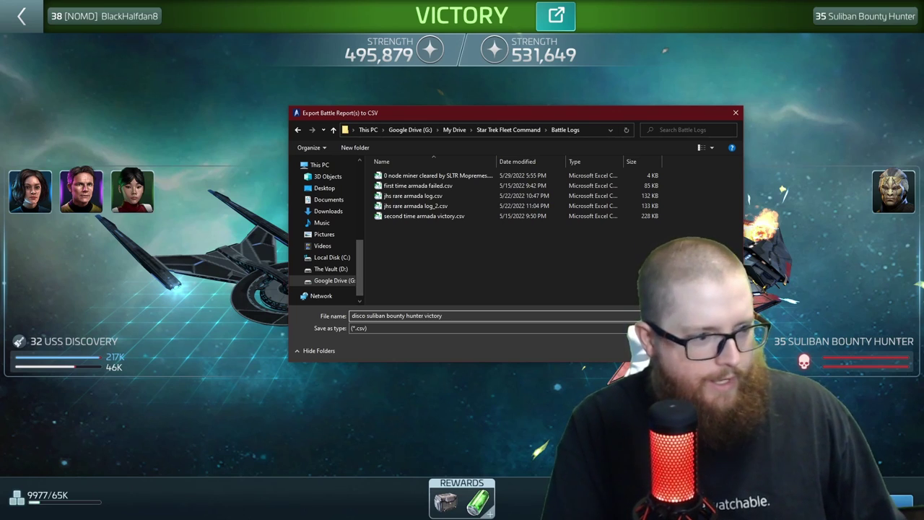
{"action": "key", "text": "Return"}
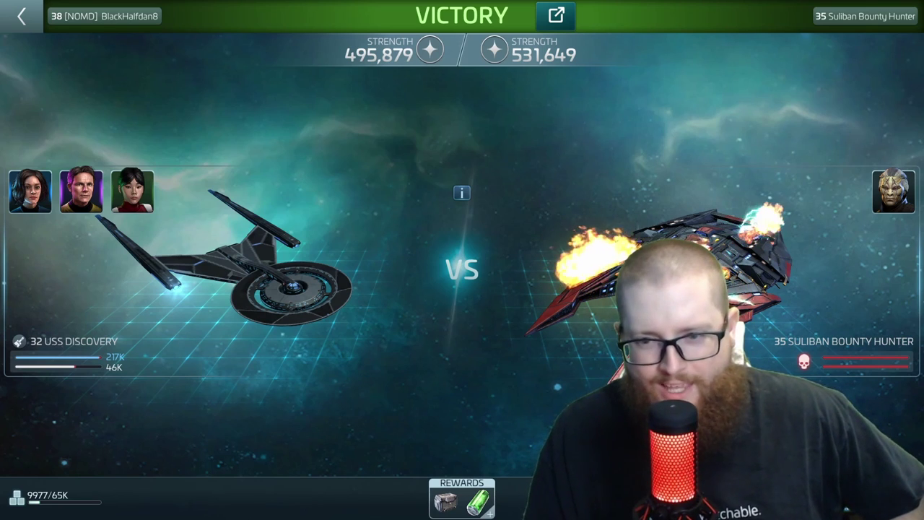
Step: Return to the battle log spreadsheet and go to the blank Import sheet
{"action": "key", "text": "alt+Tab"}
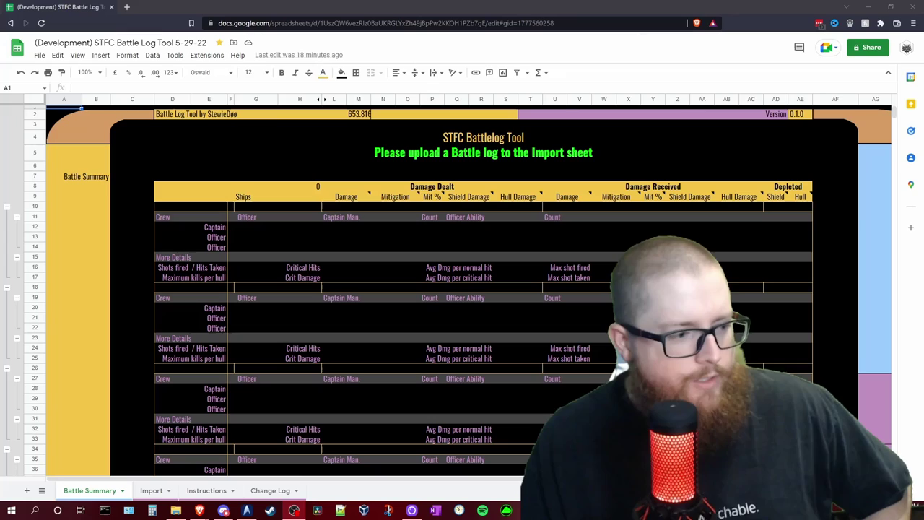
{"action": "left_click", "coordinate": [208, 490]}
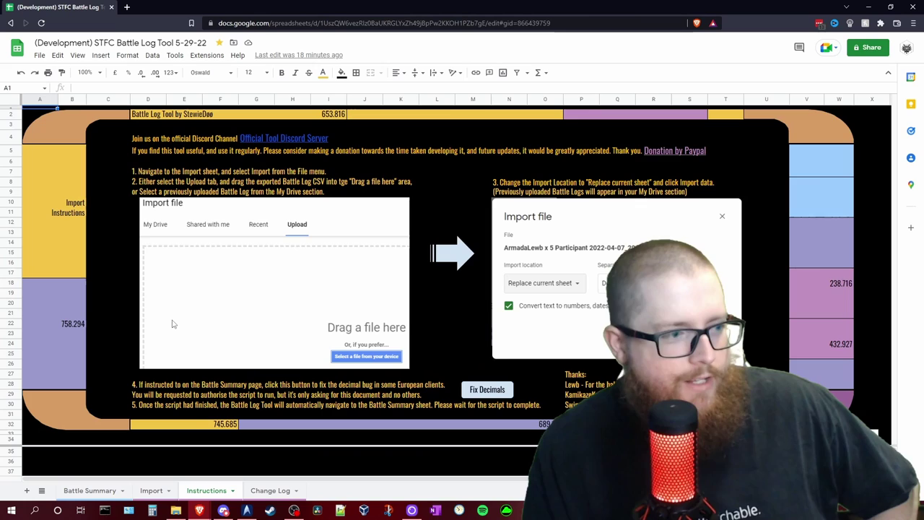
{"action": "left_click", "coordinate": [152, 489]}
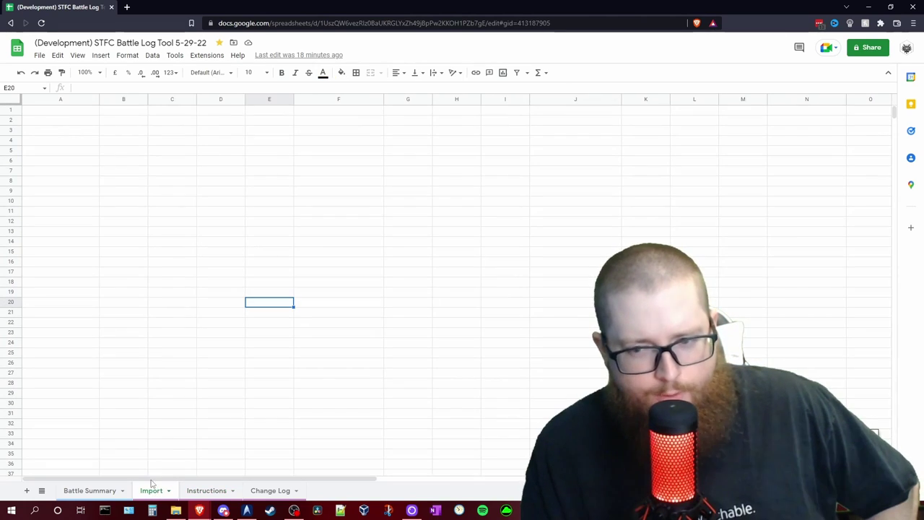
Step: Import disco suliban bounty hunter victory.csv from Battle Logs, replacing the current sheet
{"action": "left_click", "coordinate": [40, 56]}
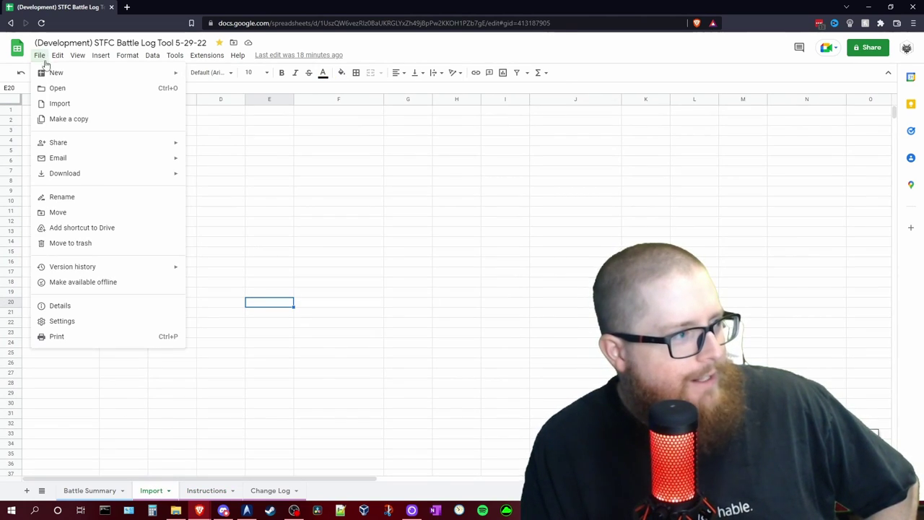
{"action": "left_click", "coordinate": [61, 102]}
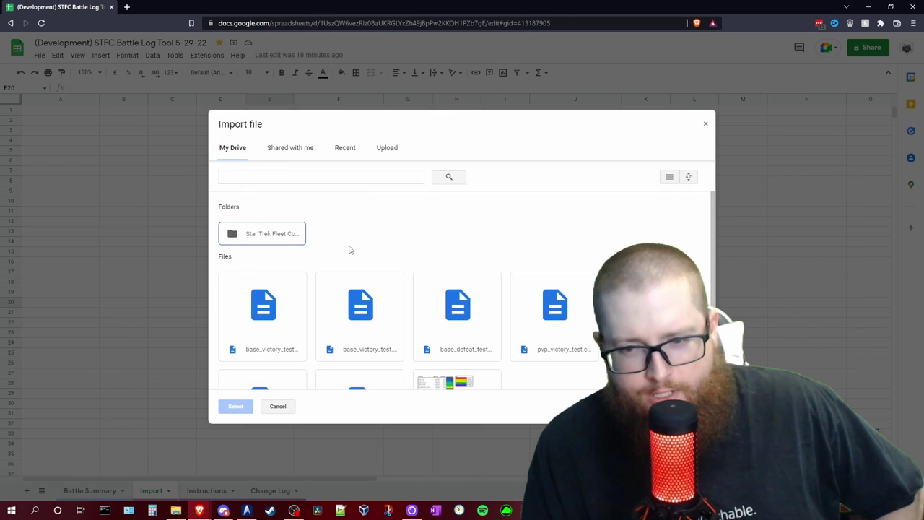
{"action": "double_click", "coordinate": [245, 243]}
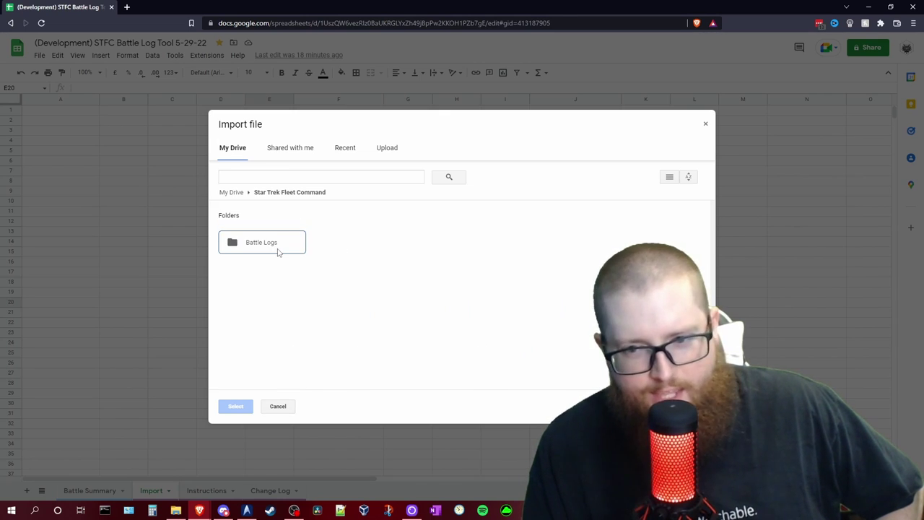
{"action": "double_click", "coordinate": [278, 251]}
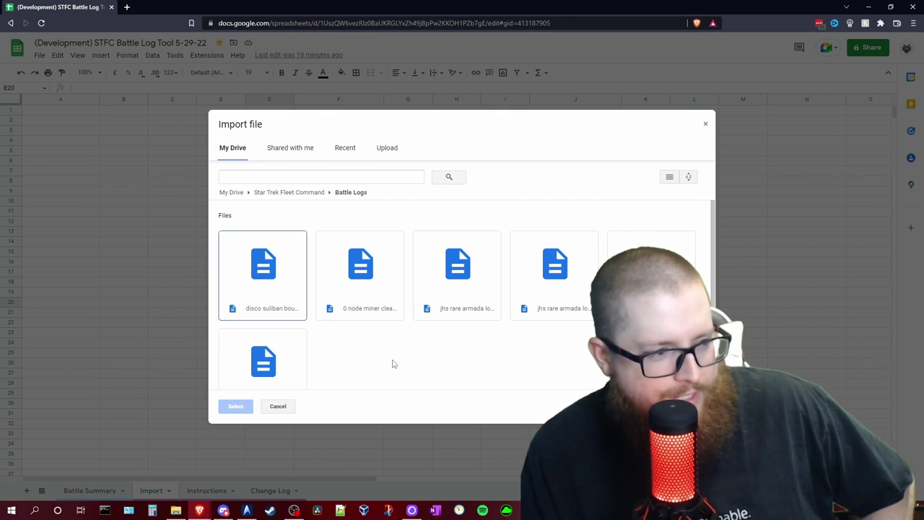
{"action": "double_click", "coordinate": [264, 310]}
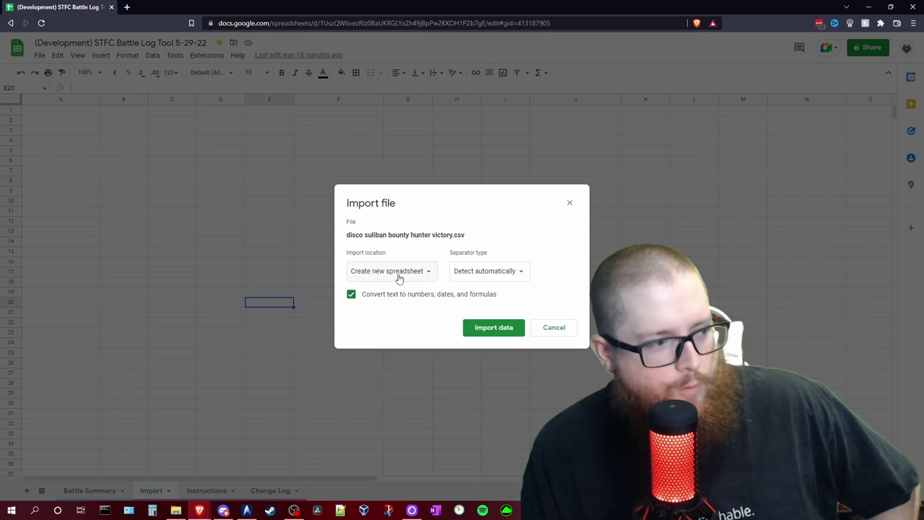
{"action": "left_click", "coordinate": [400, 274]}
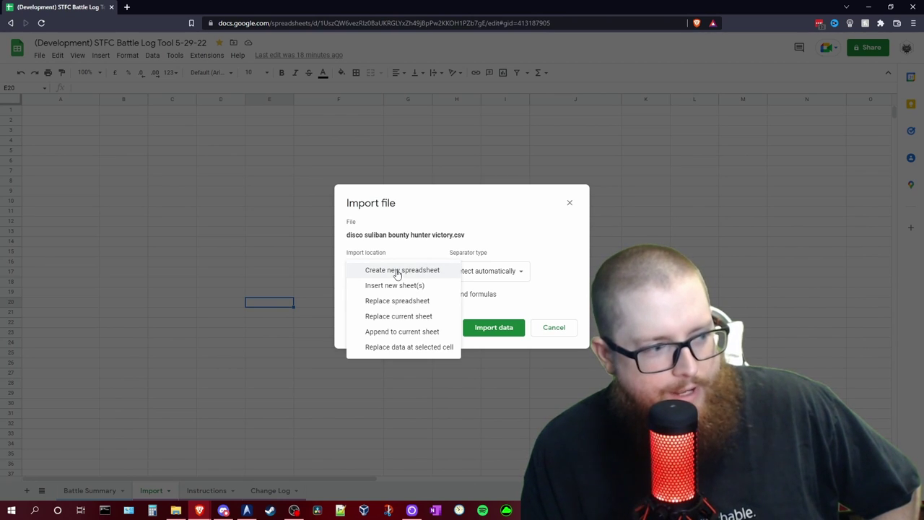
{"action": "left_click", "coordinate": [410, 321]}
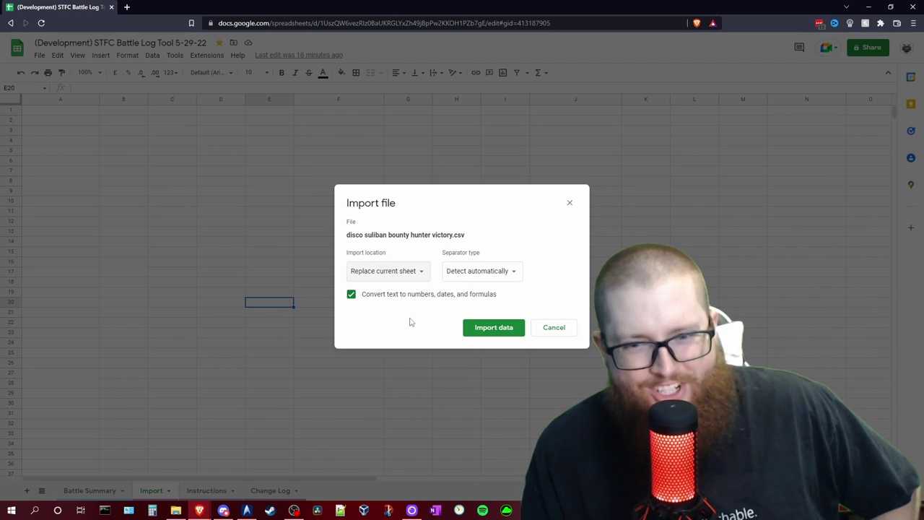
{"action": "left_click", "coordinate": [490, 329]}
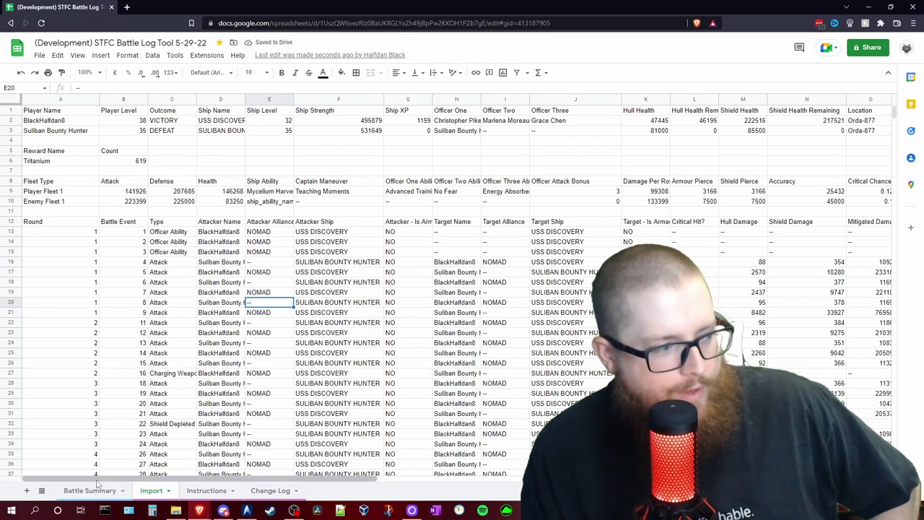
{"action": "left_click", "coordinate": [90, 490]}
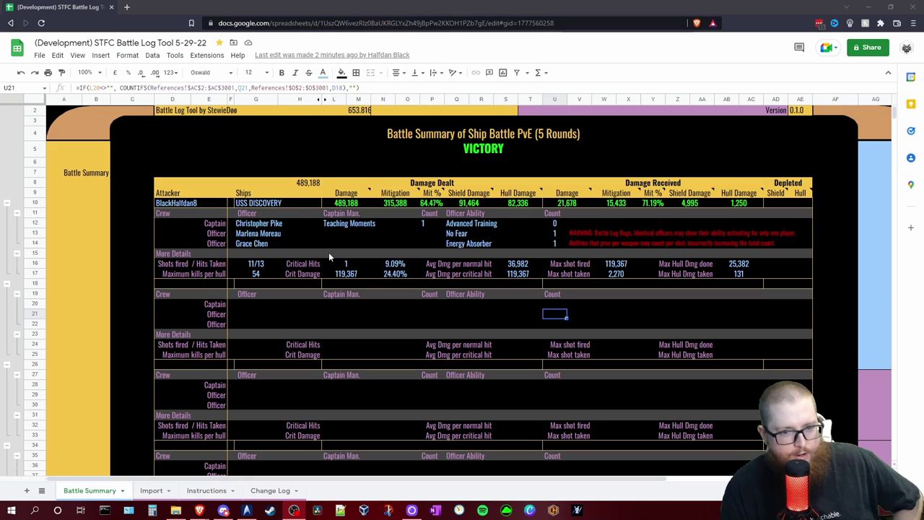
{"action": "scroll", "coordinate": [383, 289], "scroll_direction": "down", "scroll_amount": 15}
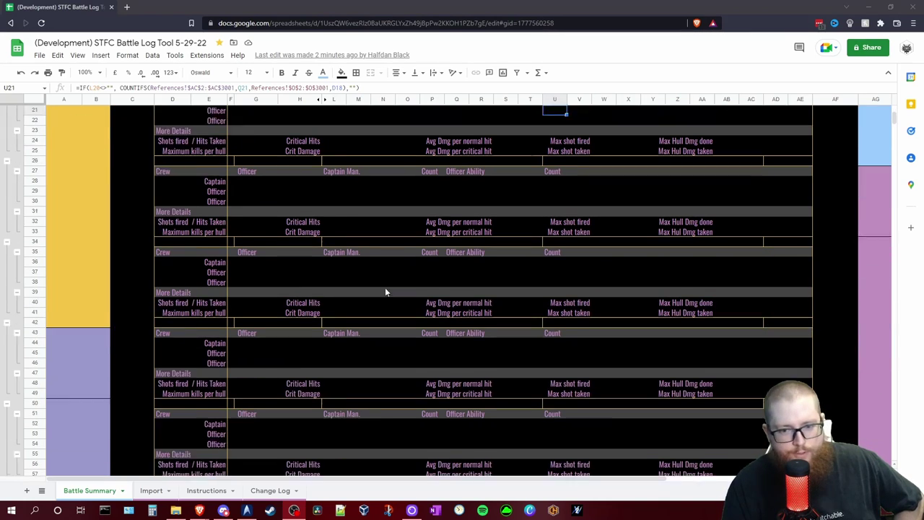
{"action": "scroll", "coordinate": [383, 294], "scroll_direction": "down", "scroll_amount": 4}
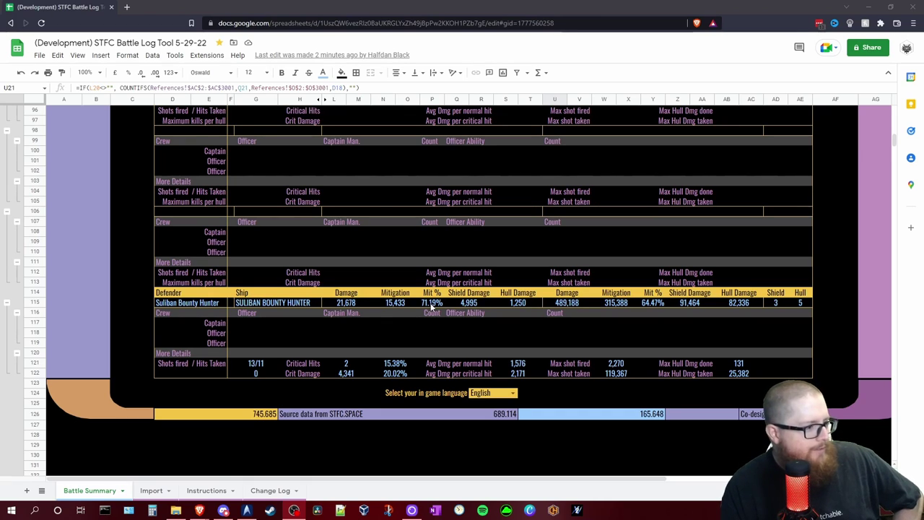
{"action": "scroll", "coordinate": [648, 345], "scroll_direction": "up", "scroll_amount": 1}
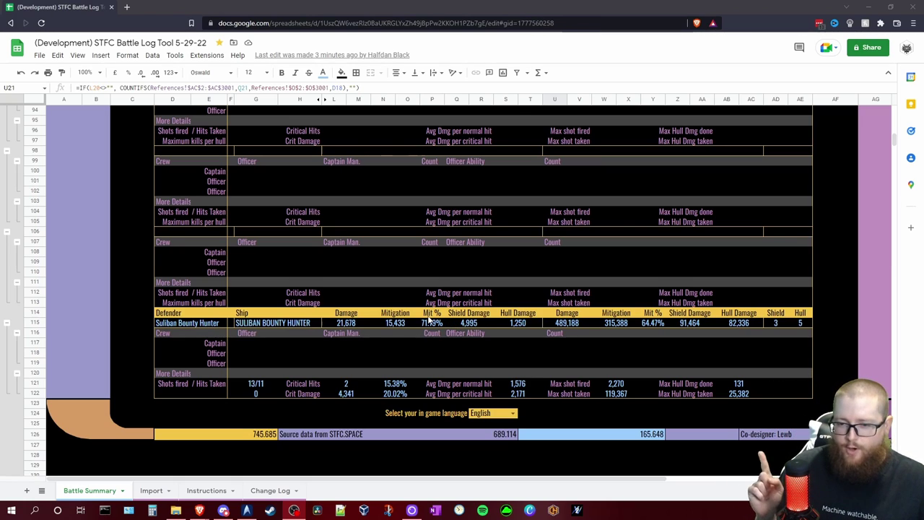
{"action": "scroll", "coordinate": [588, 318], "scroll_direction": "up", "scroll_amount": 15}
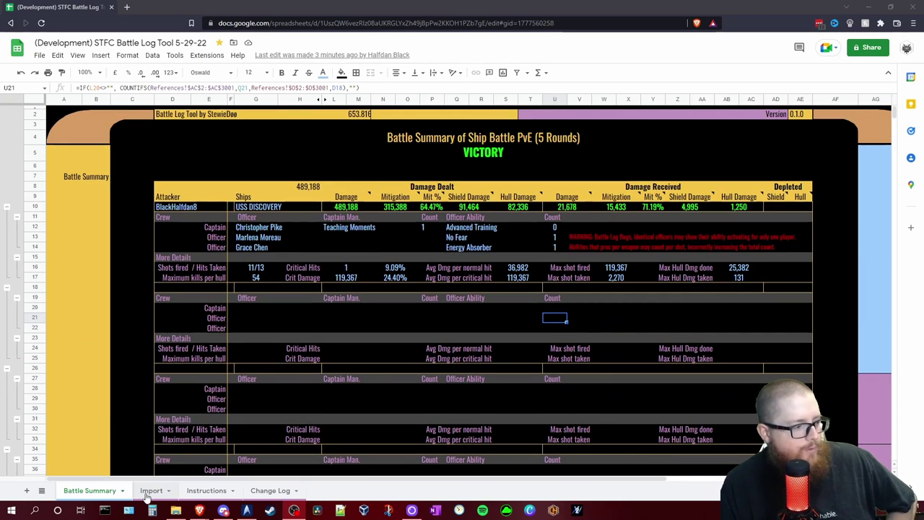
Step: On the Import sheet, pick first time armada failed.csv from the Battle Logs folder to import
{"action": "left_click", "coordinate": [147, 493]}
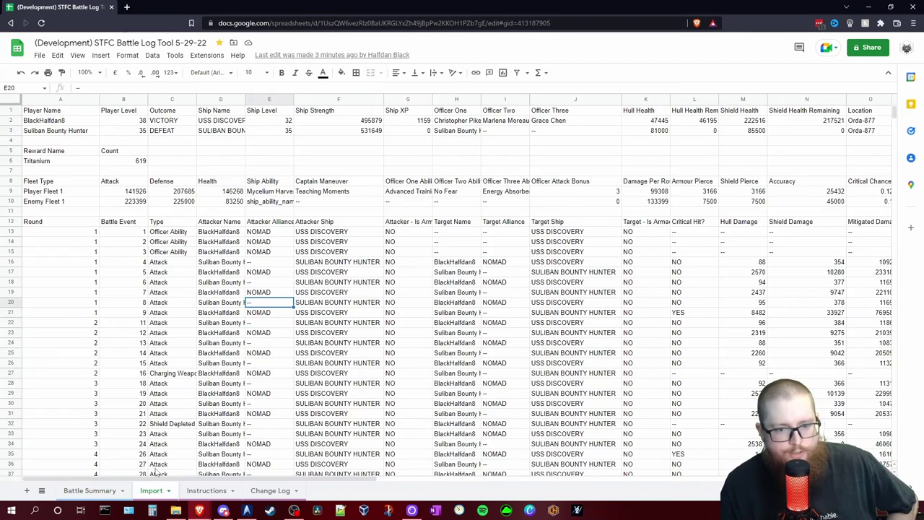
{"action": "left_click", "coordinate": [40, 56]}
{"action": "left_click", "coordinate": [59, 104]}
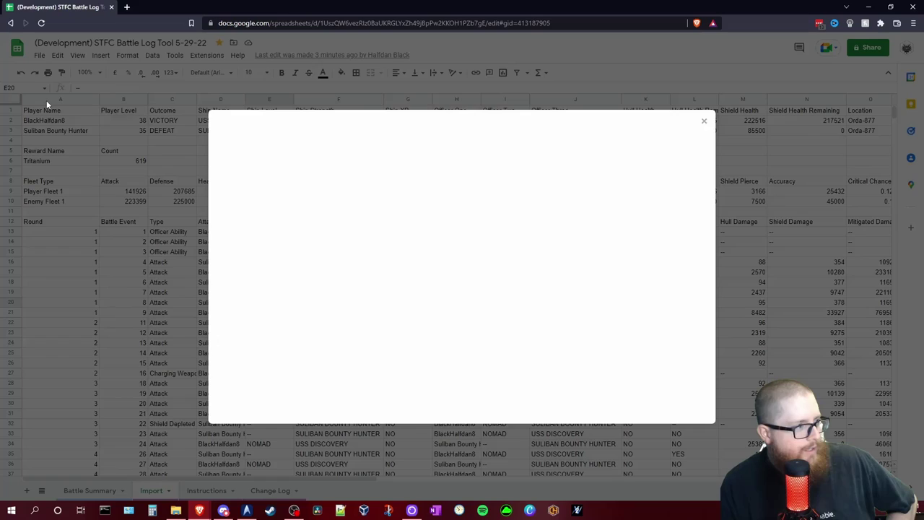
{"action": "double_click", "coordinate": [264, 238]}
{"action": "double_click", "coordinate": [265, 241]}
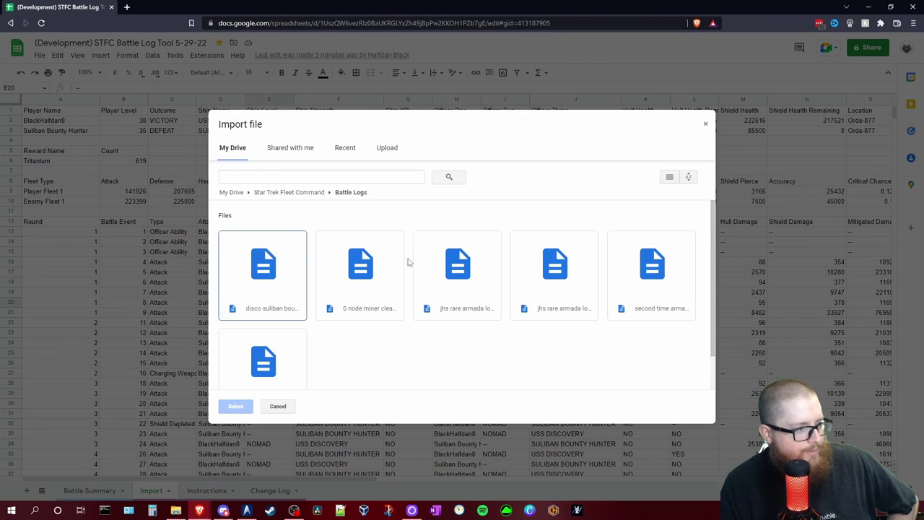
{"action": "scroll", "coordinate": [283, 348], "scroll_direction": "down", "scroll_amount": 2}
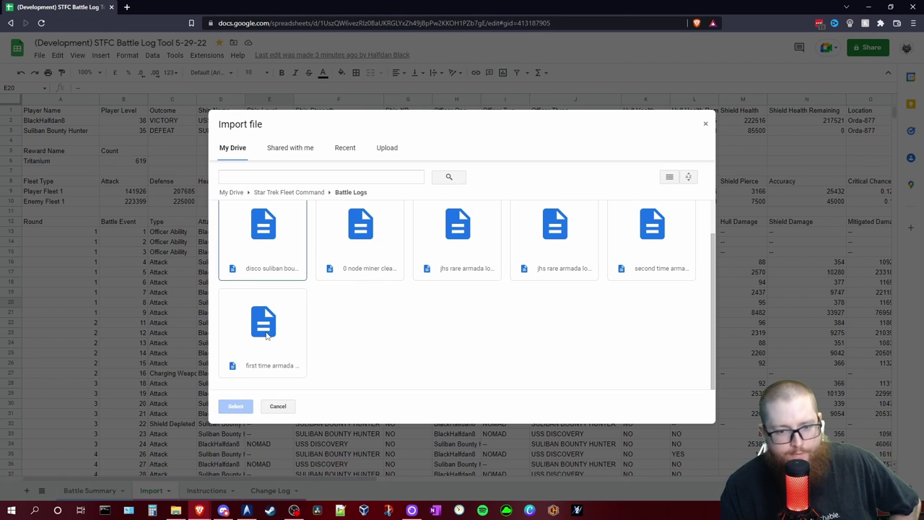
{"action": "double_click", "coordinate": [265, 333]}
Step: Import it replacing the current sheet and view the 19-round armada defeat Battle Summary
{"action": "left_click", "coordinate": [398, 280]}
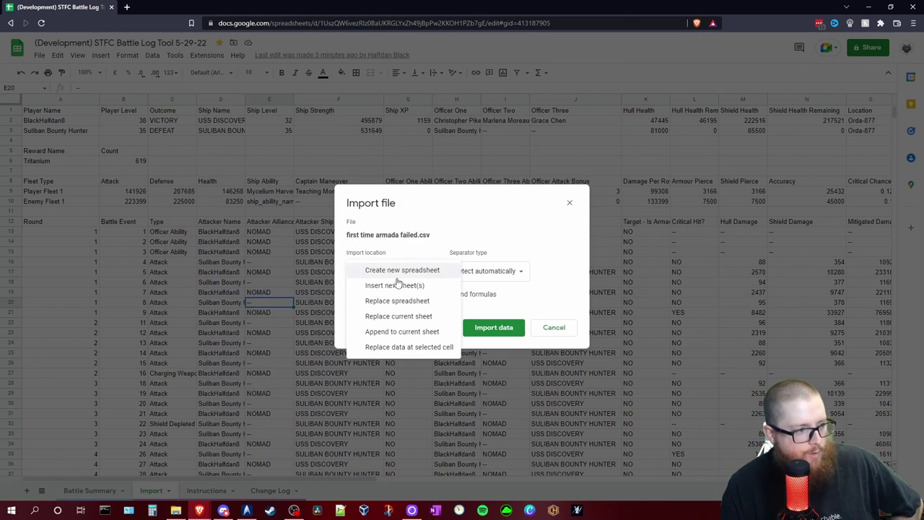
{"action": "left_click", "coordinate": [395, 315]}
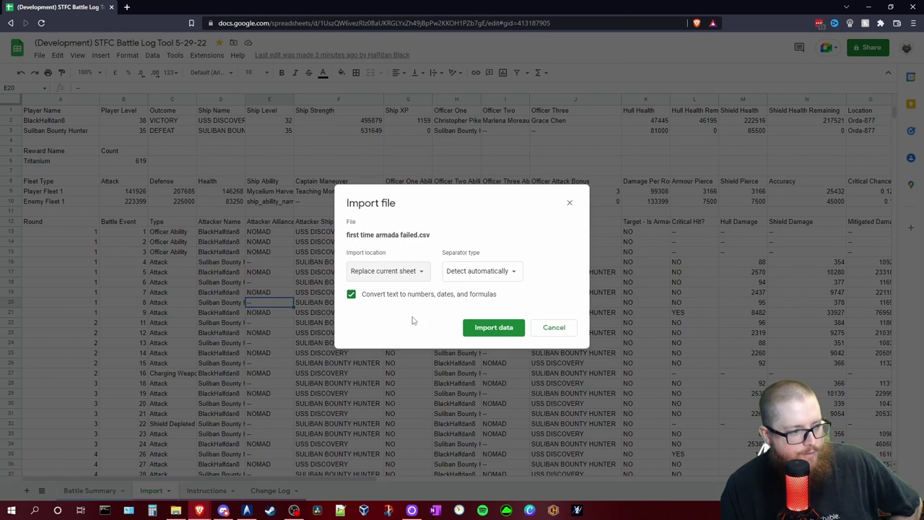
{"action": "left_click", "coordinate": [485, 329]}
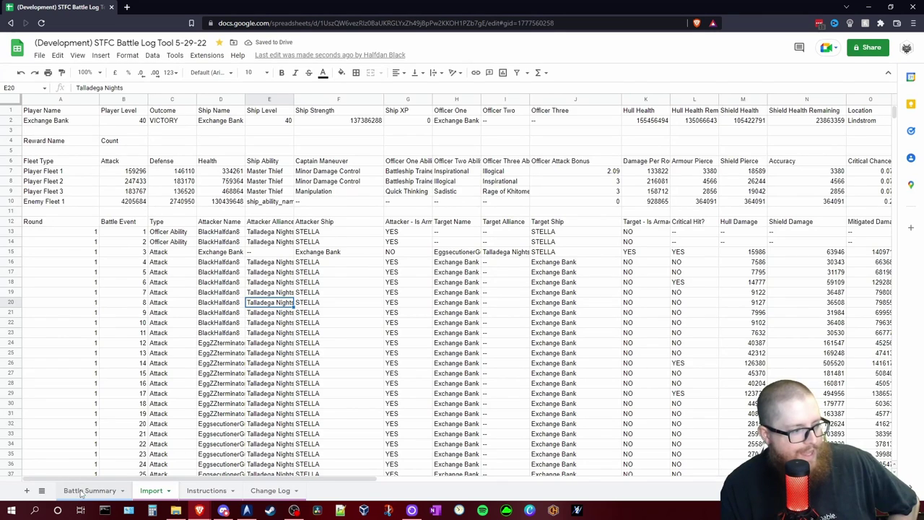
{"action": "left_click", "coordinate": [82, 493]}
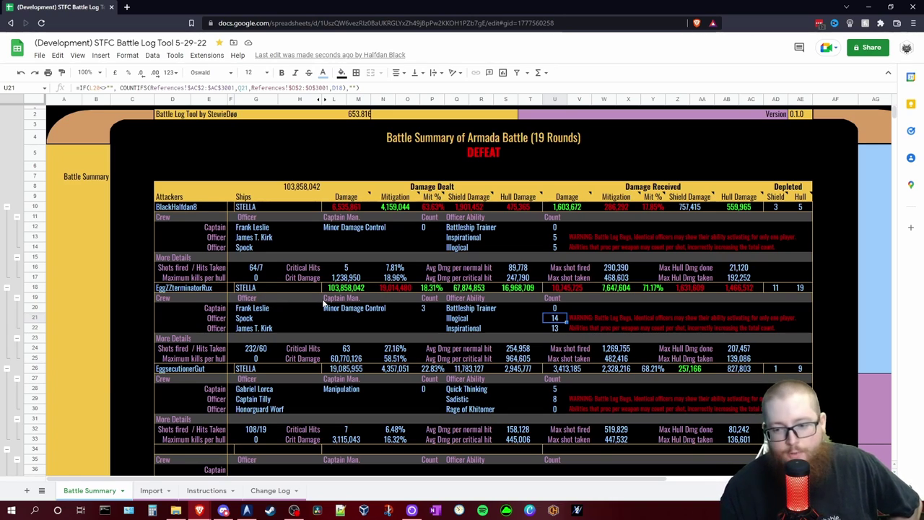
{"action": "left_click", "coordinate": [829, 176]}
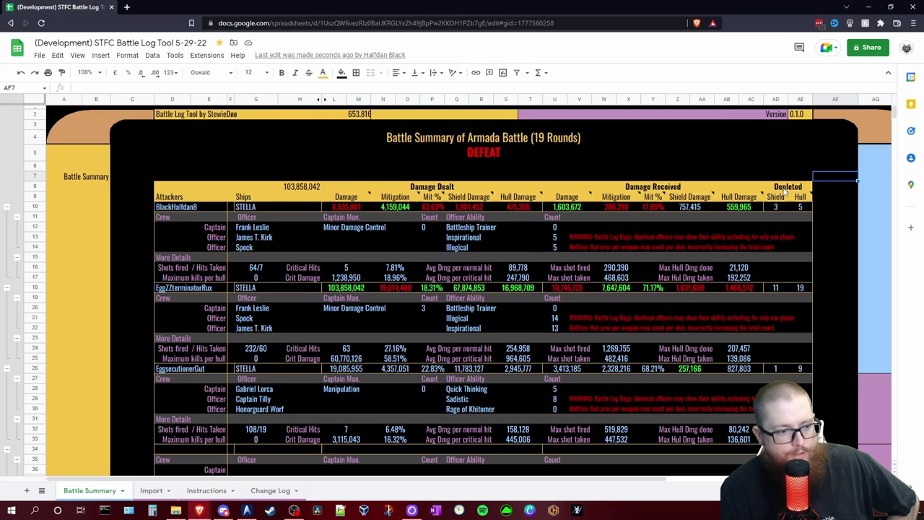
{"action": "mouse_move", "coordinate": [777, 201]}
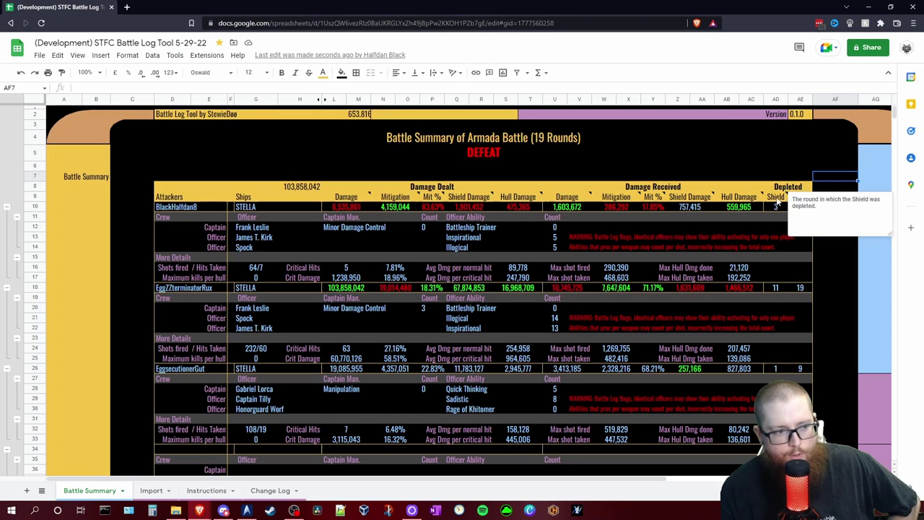
{"action": "key", "text": "ctrl+Down"}
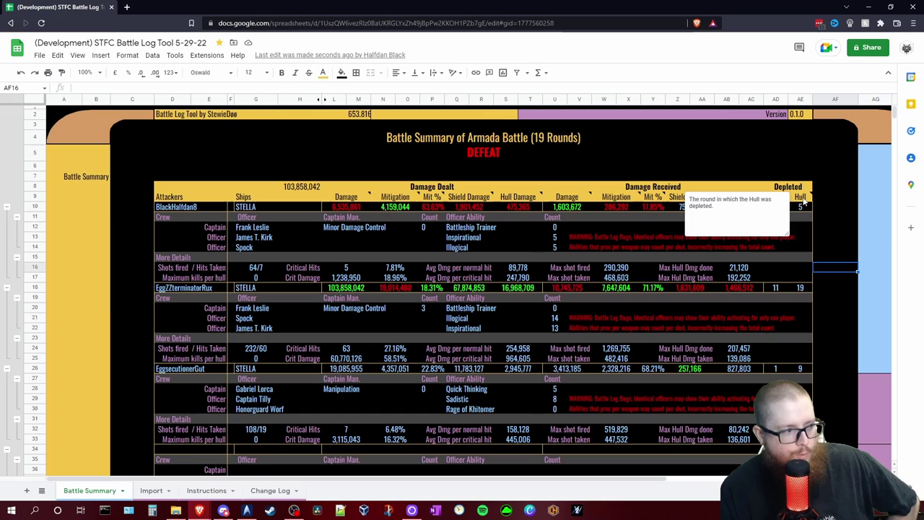
{"action": "left_click", "coordinate": [795, 250]}
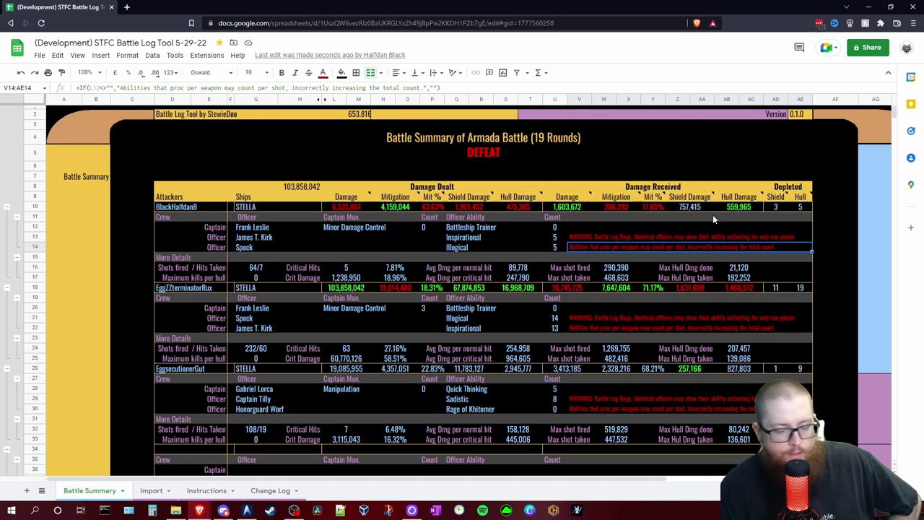
Step: Import the second time armada victory CSV onto the Import sheet, replacing the current sheet
{"action": "left_click", "coordinate": [150, 491]}
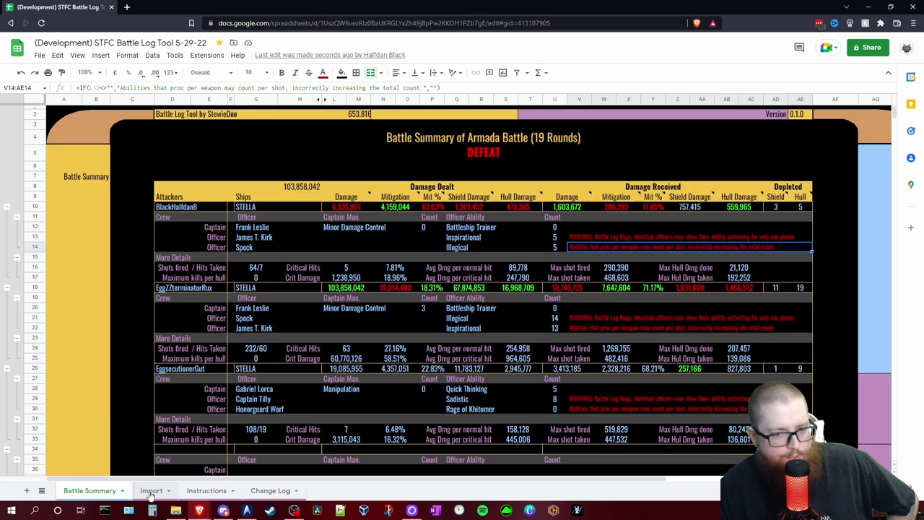
{"action": "left_click", "coordinate": [40, 55]}
{"action": "left_click", "coordinate": [68, 105]}
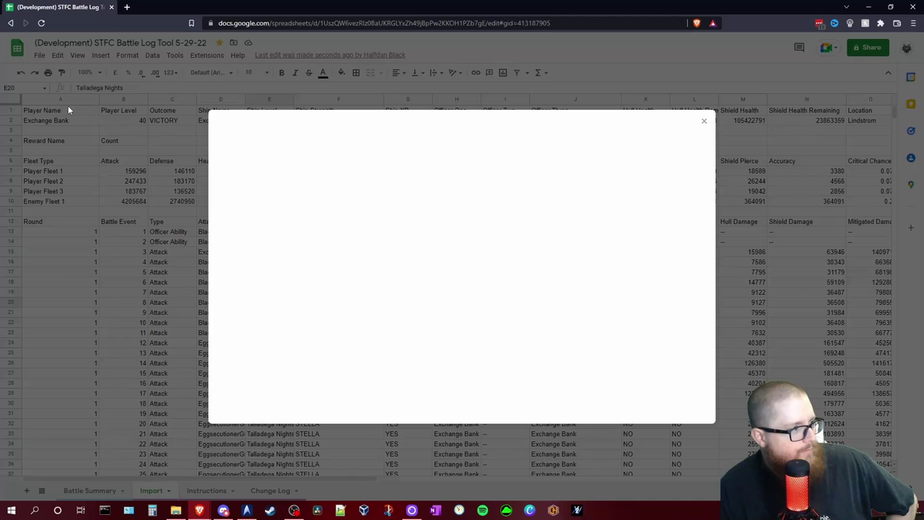
{"action": "left_click", "coordinate": [654, 296]}
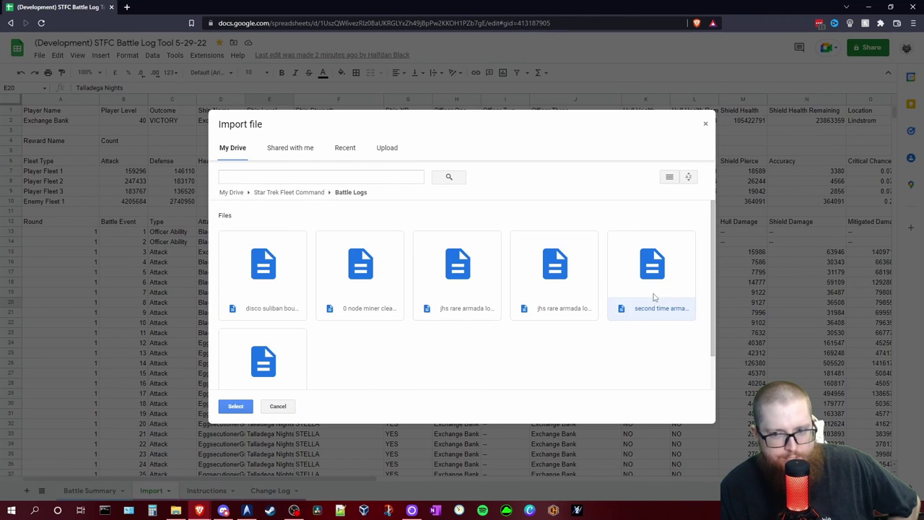
{"action": "left_click", "coordinate": [652, 295]}
{"action": "left_click", "coordinate": [414, 269]}
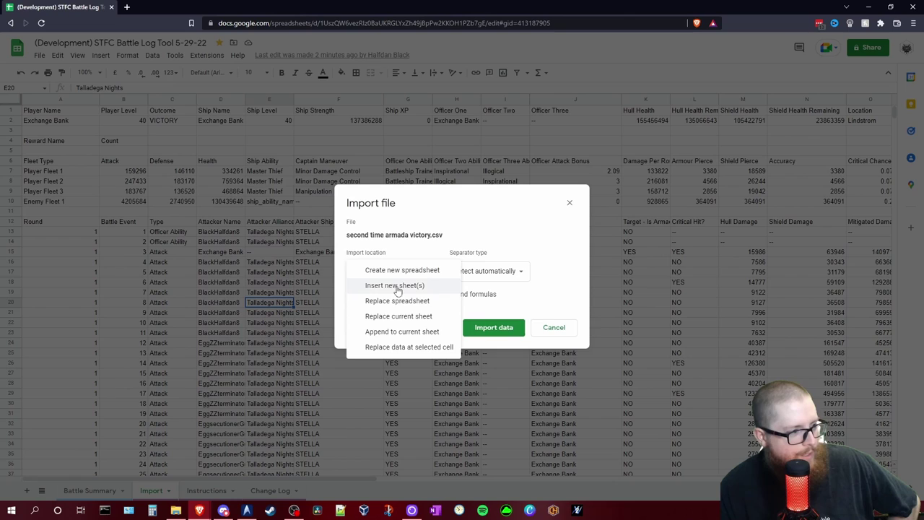
{"action": "left_click", "coordinate": [397, 318]}
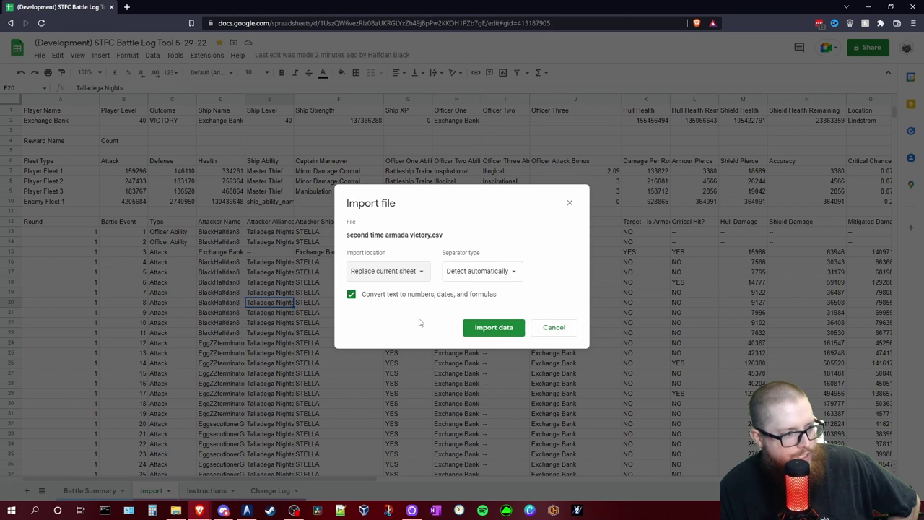
{"action": "left_click", "coordinate": [493, 328]}
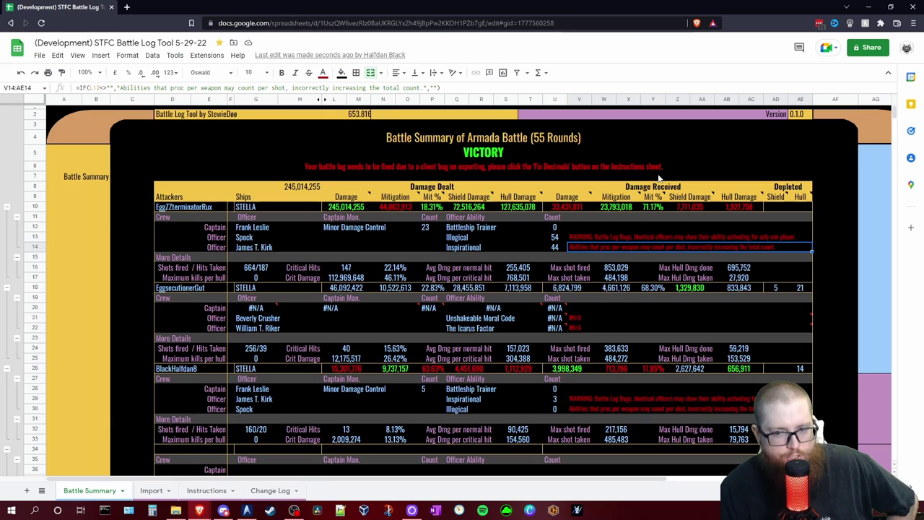
Step: Authorise the Fix Decimals script from the Instructions sheet and run it again
{"action": "left_click", "coordinate": [202, 493]}
{"action": "left_click", "coordinate": [492, 394]}
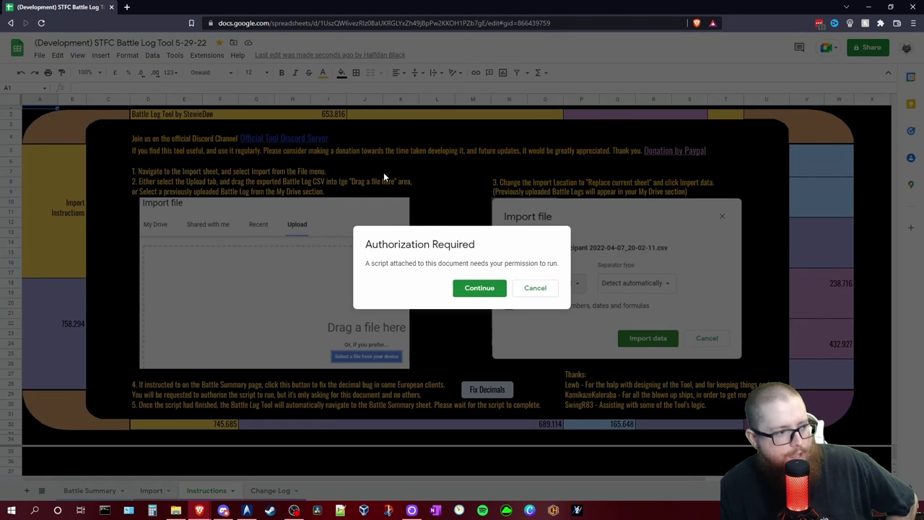
{"action": "left_click", "coordinate": [471, 290]}
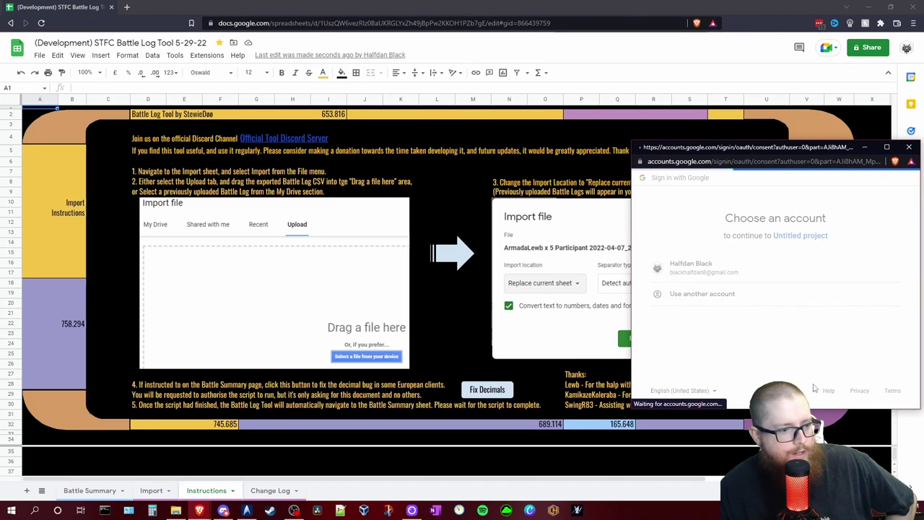
{"action": "left_click", "coordinate": [812, 344]}
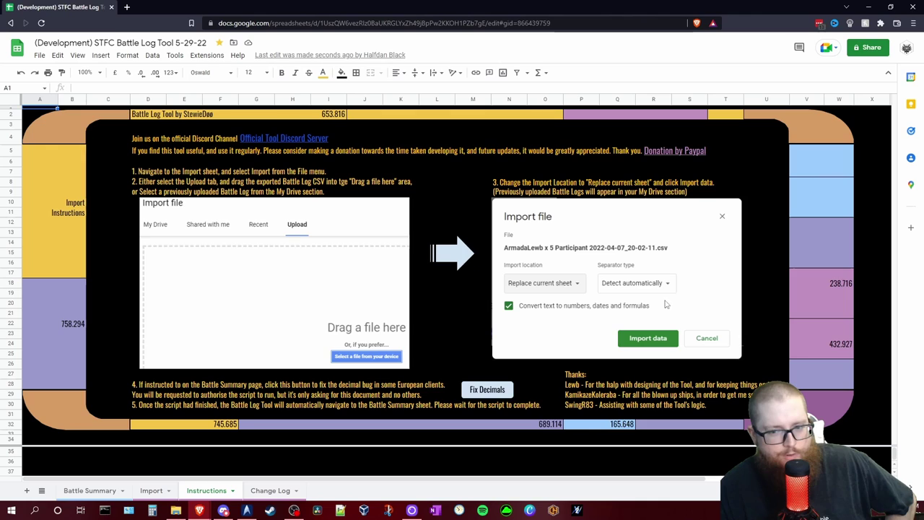
{"action": "left_click", "coordinate": [485, 391]}
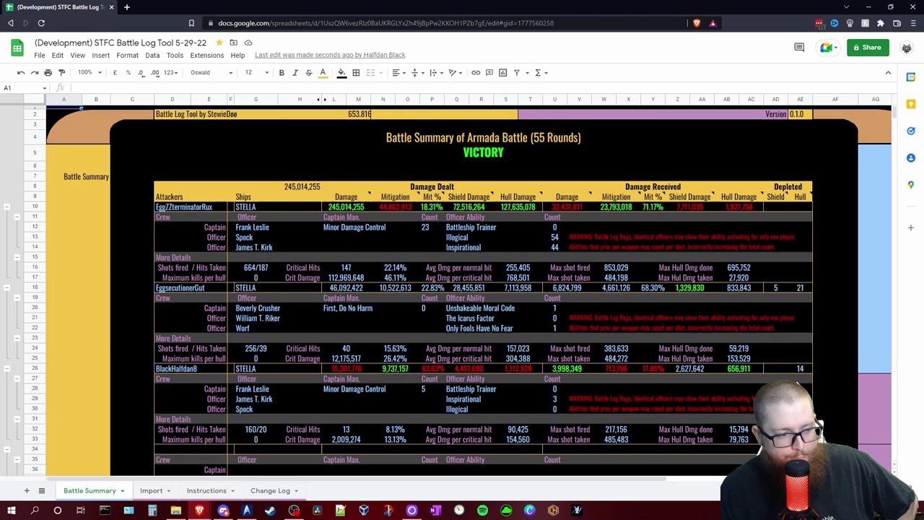
{"action": "scroll", "coordinate": [660, 287], "scroll_direction": "down", "scroll_amount": 10}
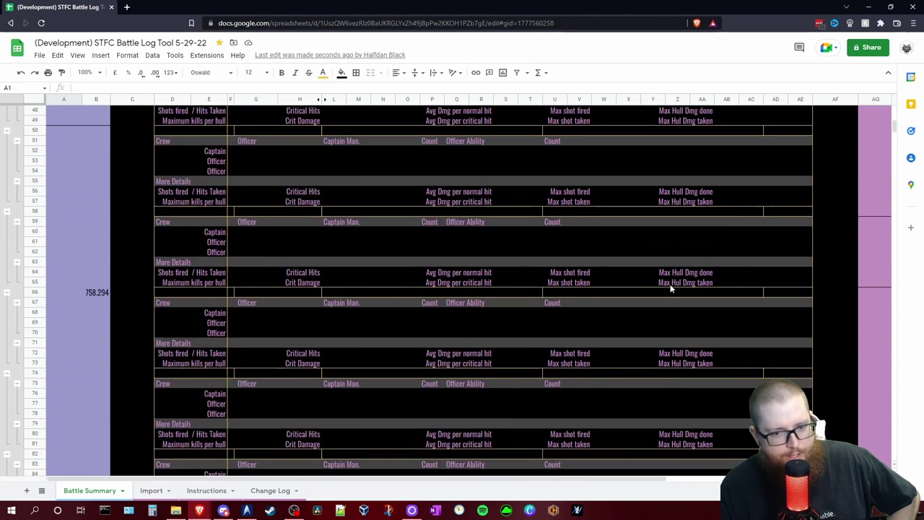
{"action": "scroll", "coordinate": [669, 287], "scroll_direction": "down", "scroll_amount": 10}
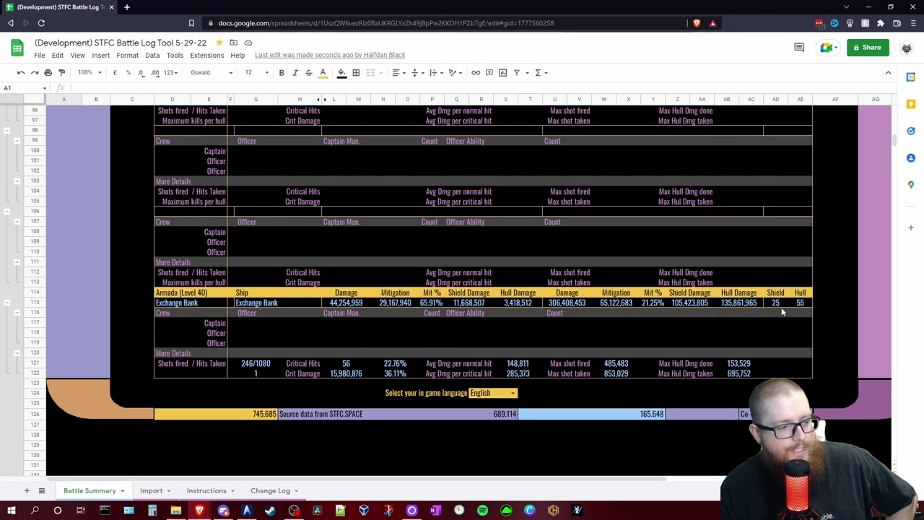
{"action": "scroll", "coordinate": [782, 312], "scroll_direction": "up", "scroll_amount": 15}
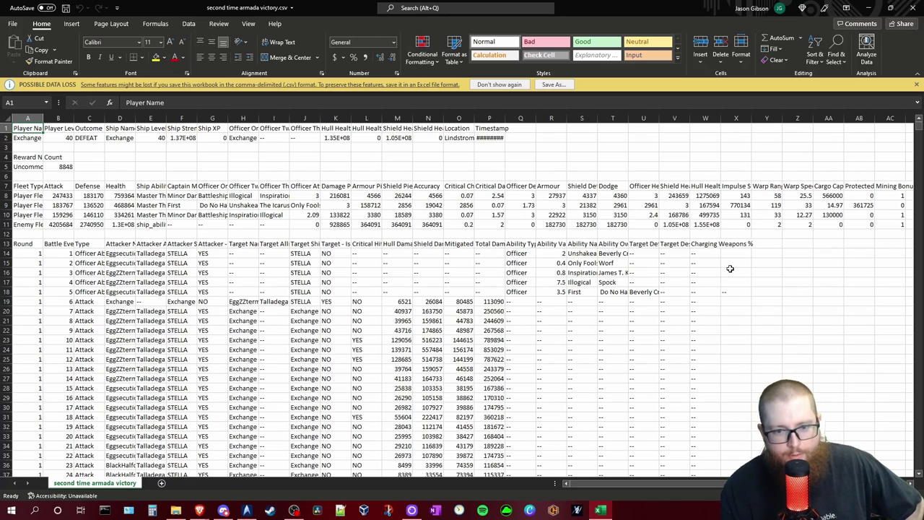
Step: Scroll through the raw armada victory CSV in Excel, then minimise Excel
{"action": "scroll", "coordinate": [729, 268], "scroll_direction": "down", "scroll_amount": 3}
{"action": "scroll", "coordinate": [723, 284], "scroll_direction": "down", "scroll_amount": 4}
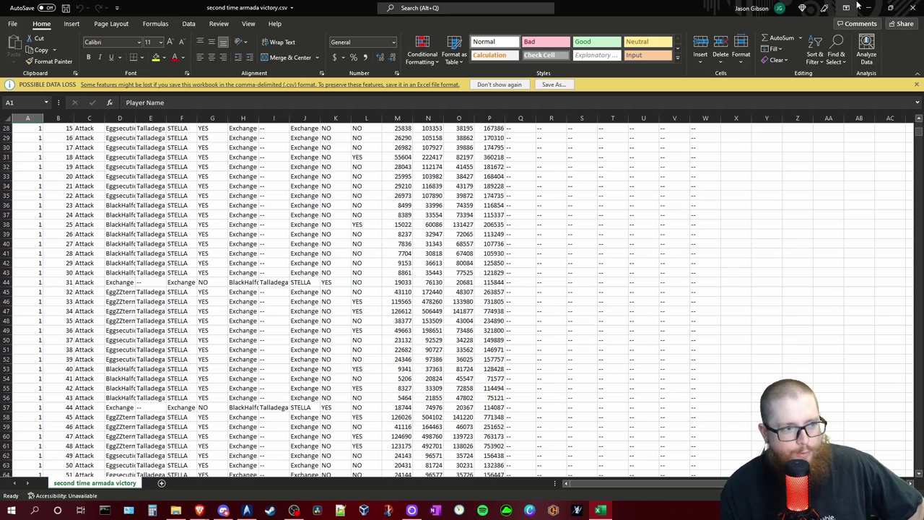
{"action": "left_click", "coordinate": [868, 7]}
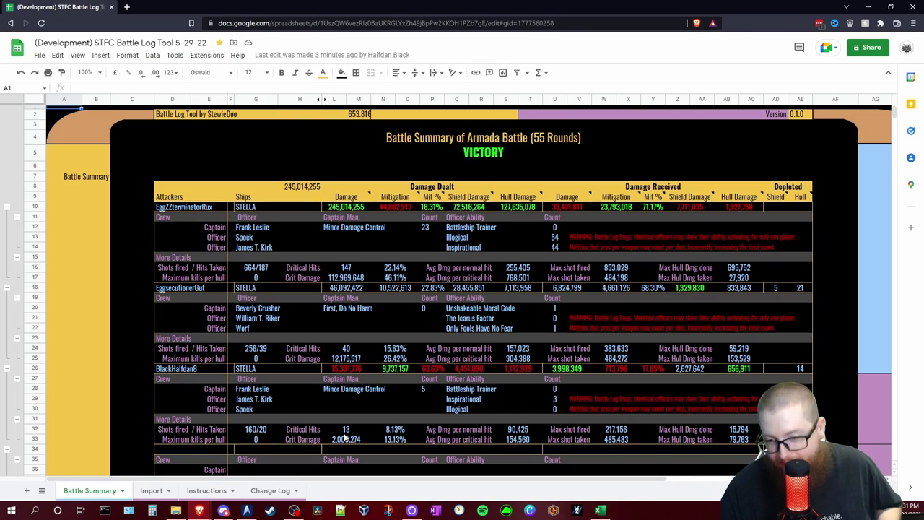
Step: Scroll the Battle Summary, then switch to Discord's link-to-battle-log channel
{"action": "scroll", "coordinate": [553, 322], "scroll_direction": "down", "scroll_amount": 1}
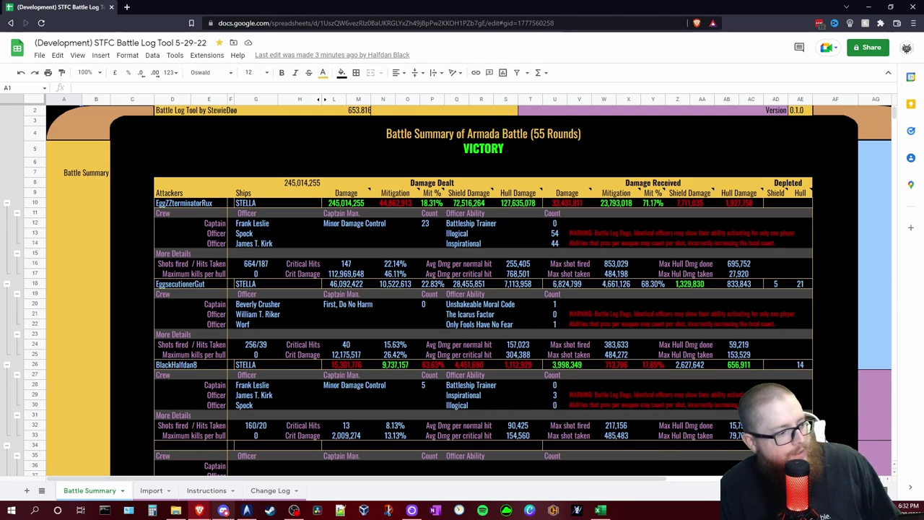
{"action": "left_click", "coordinate": [223, 510]}
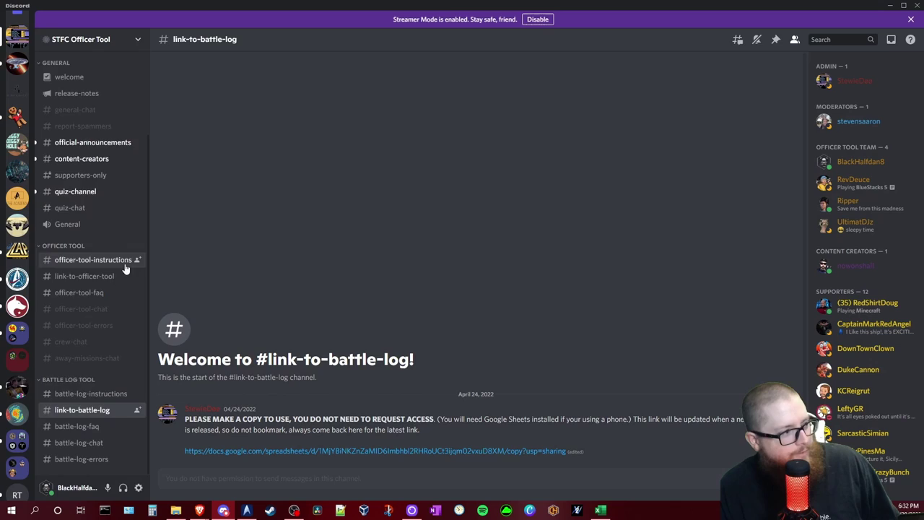
Step: View Discord's link-to-officer-tool channel, then return to the 55-round armada victory Battle Summary
{"action": "scroll", "coordinate": [102, 388], "scroll_direction": "up", "scroll_amount": 3}
{"action": "left_click", "coordinate": [101, 387]}
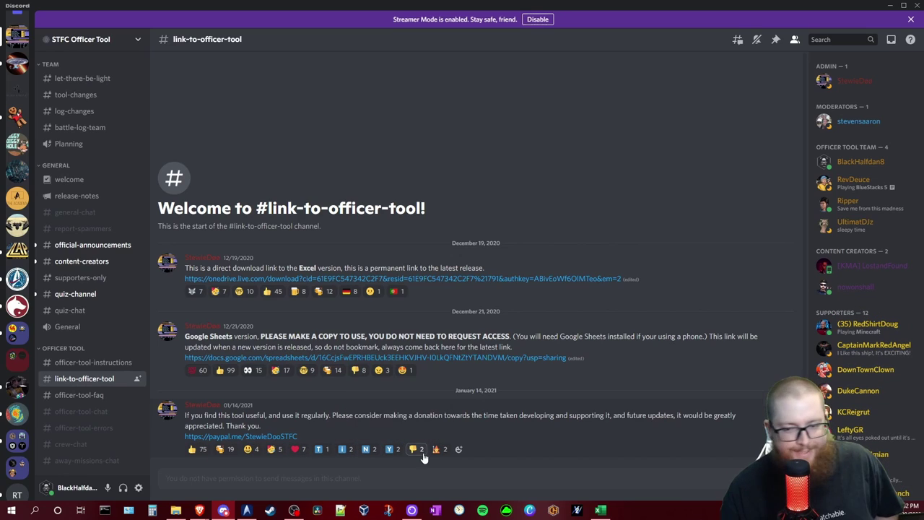
{"action": "scroll", "coordinate": [93, 230], "scroll_direction": "down", "scroll_amount": 1}
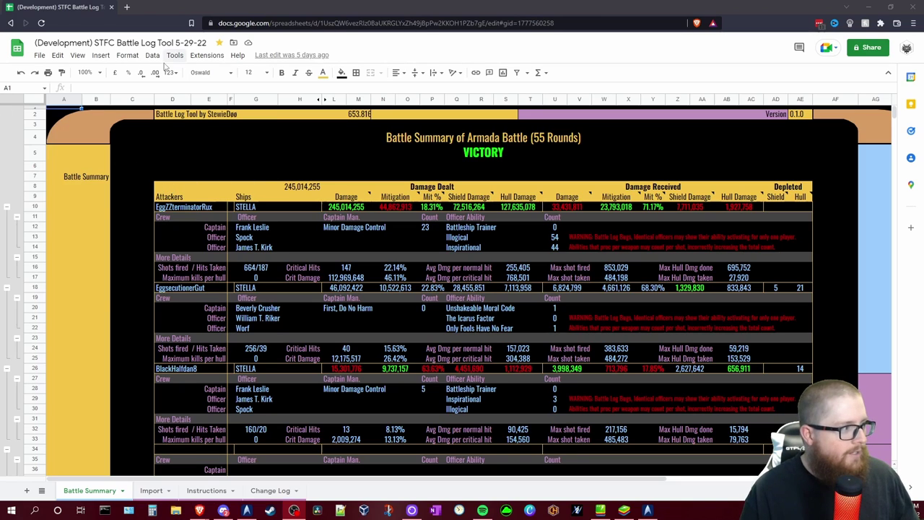
{"action": "left_click", "coordinate": [39, 55]}
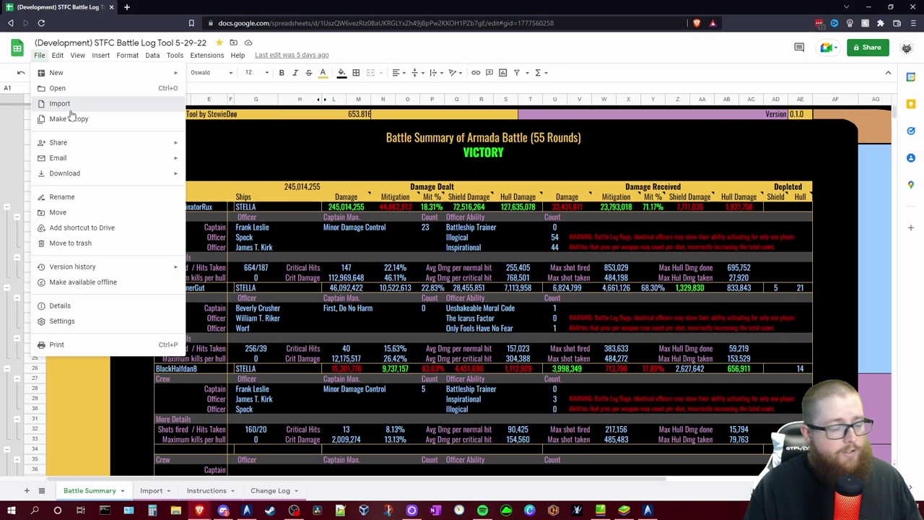
{"action": "left_click", "coordinate": [70, 107]}
{"action": "left_click", "coordinate": [388, 148]}
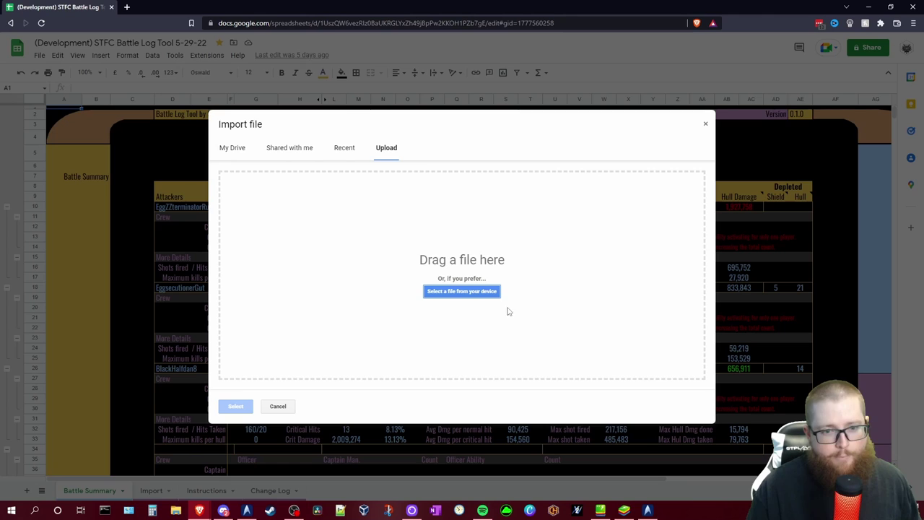
{"action": "left_click", "coordinate": [465, 292]}
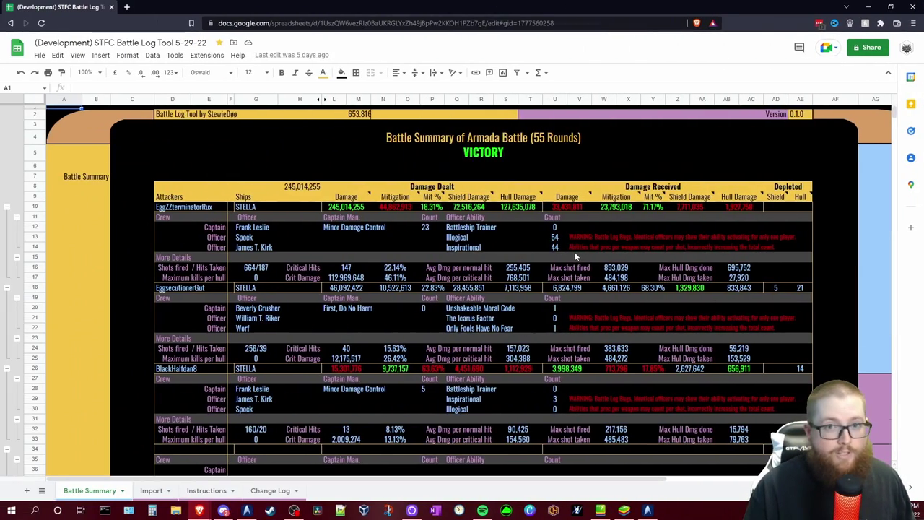
Step: Show the in-game language options from the English dropdown at the bottom of the Battle Summary
{"action": "scroll", "coordinate": [576, 256], "scroll_direction": "down", "scroll_amount": 15}
{"action": "scroll", "coordinate": [576, 264], "scroll_direction": "down", "scroll_amount": 15}
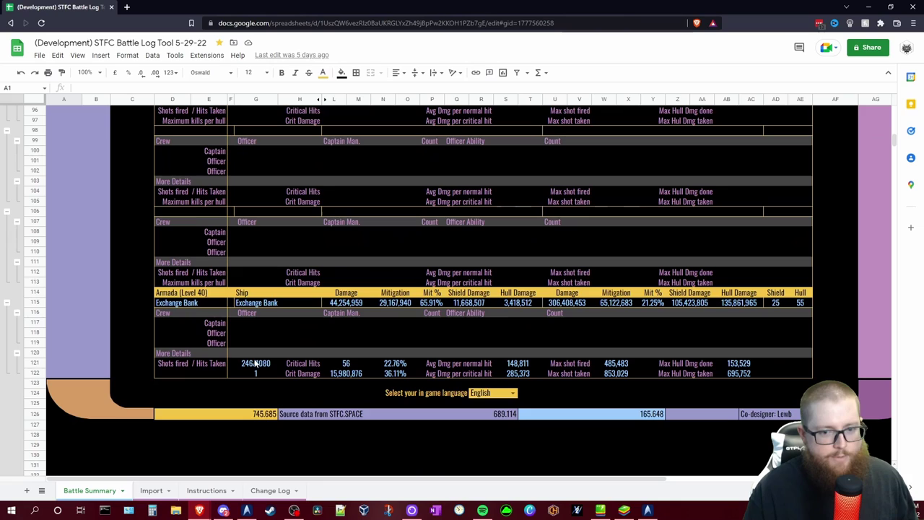
{"action": "left_click", "coordinate": [487, 399]}
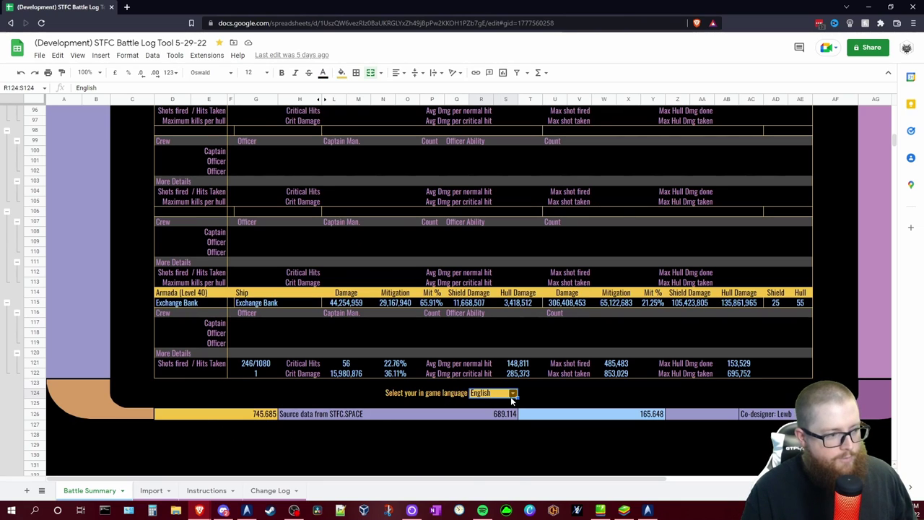
{"action": "left_click", "coordinate": [512, 394]}
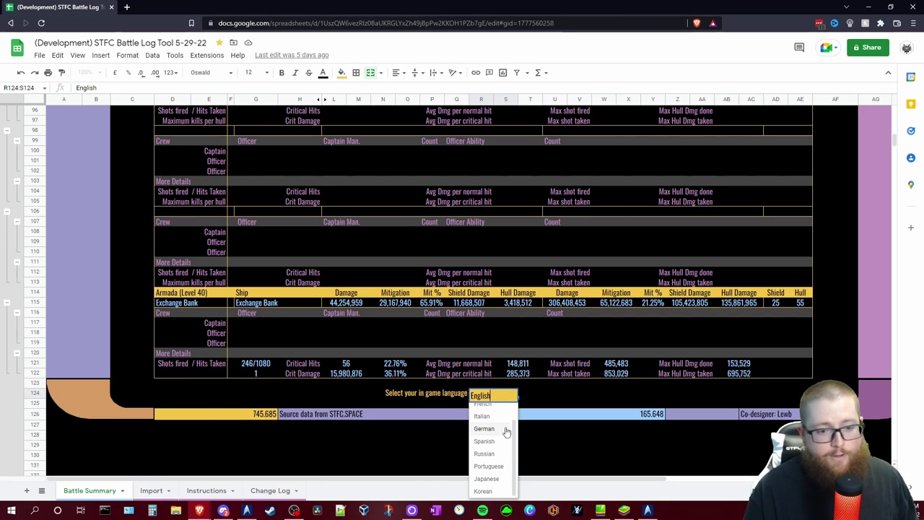